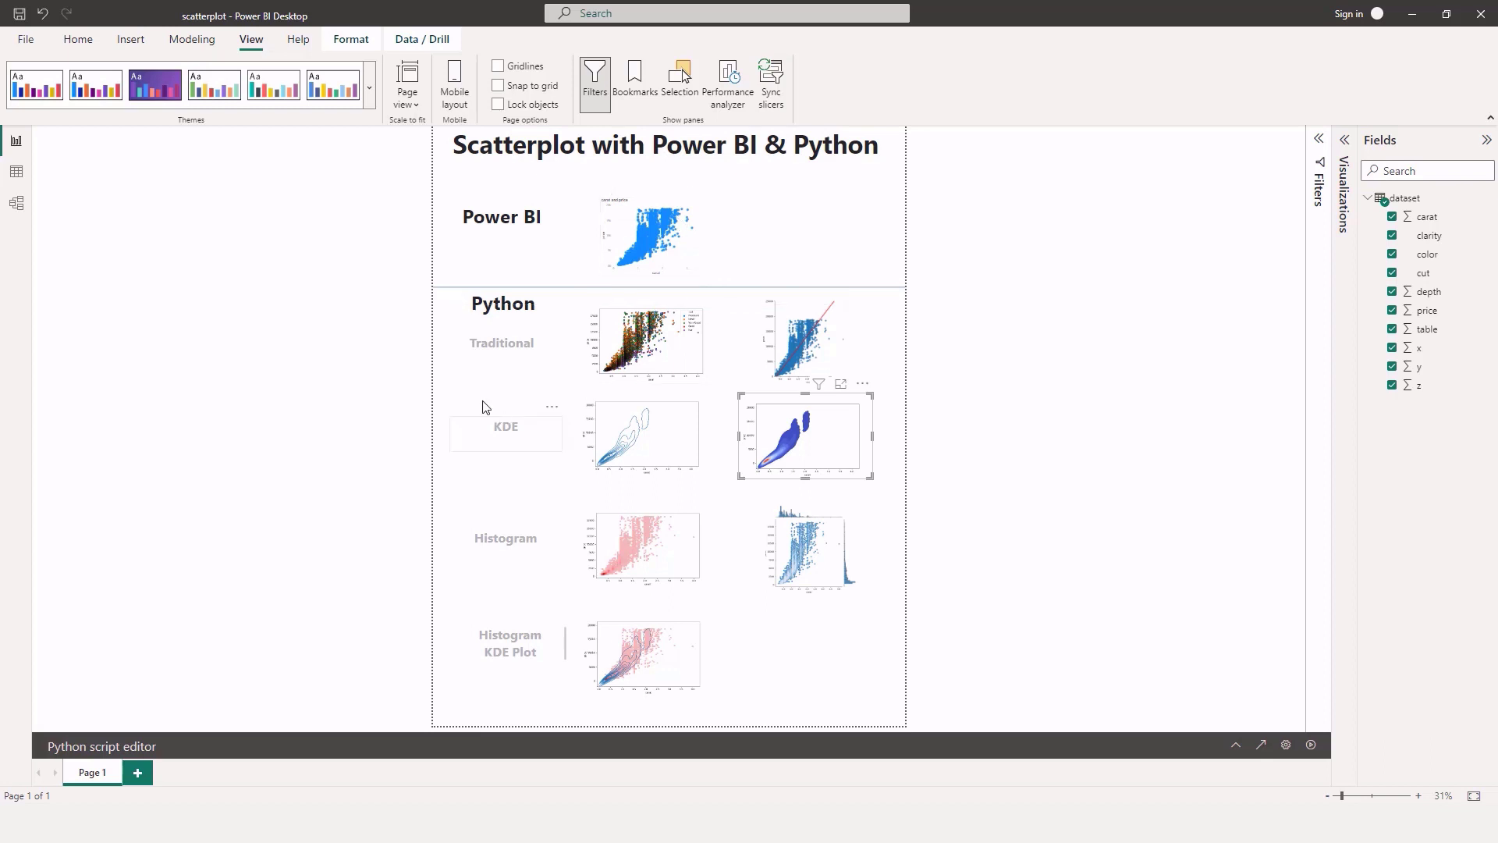
Glance at the underlying dataset table in Data view, then return to the report page
{"action": "left_click", "coordinate": [450, 379]}
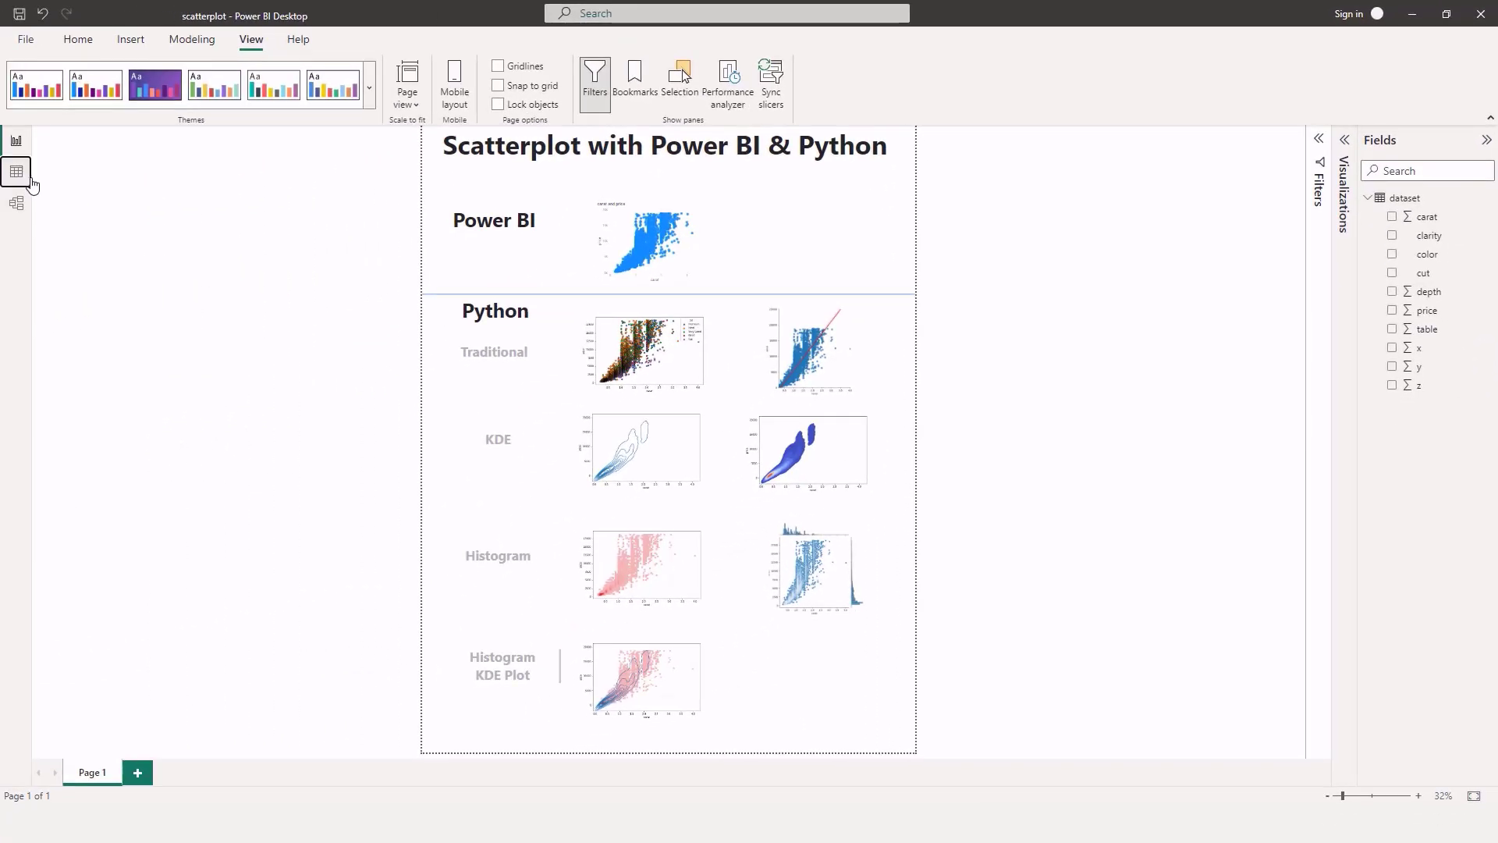
{"action": "left_click", "coordinate": [14, 172]}
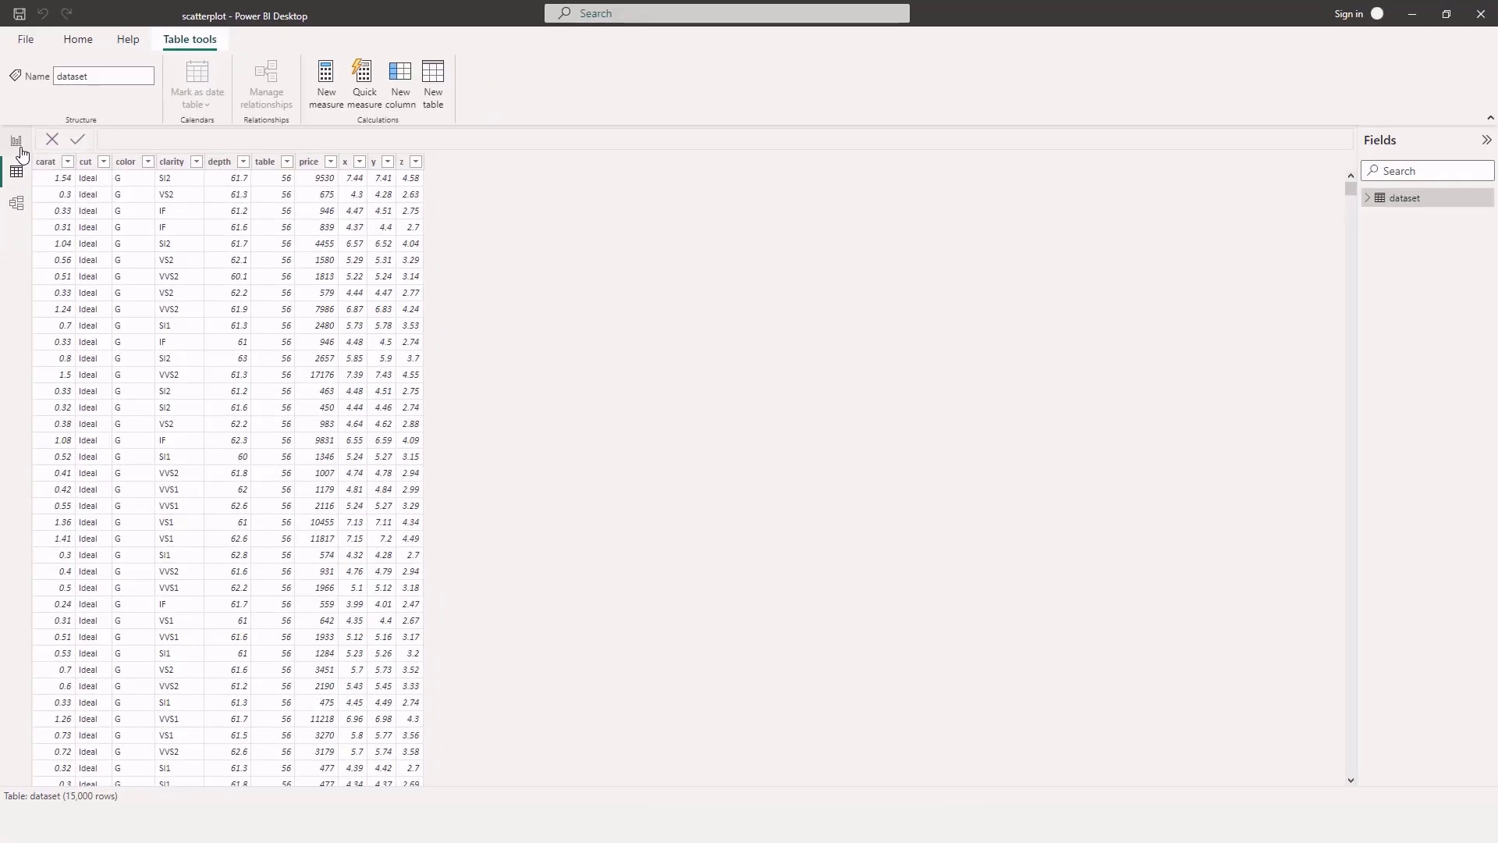
{"action": "left_click", "coordinate": [17, 142]}
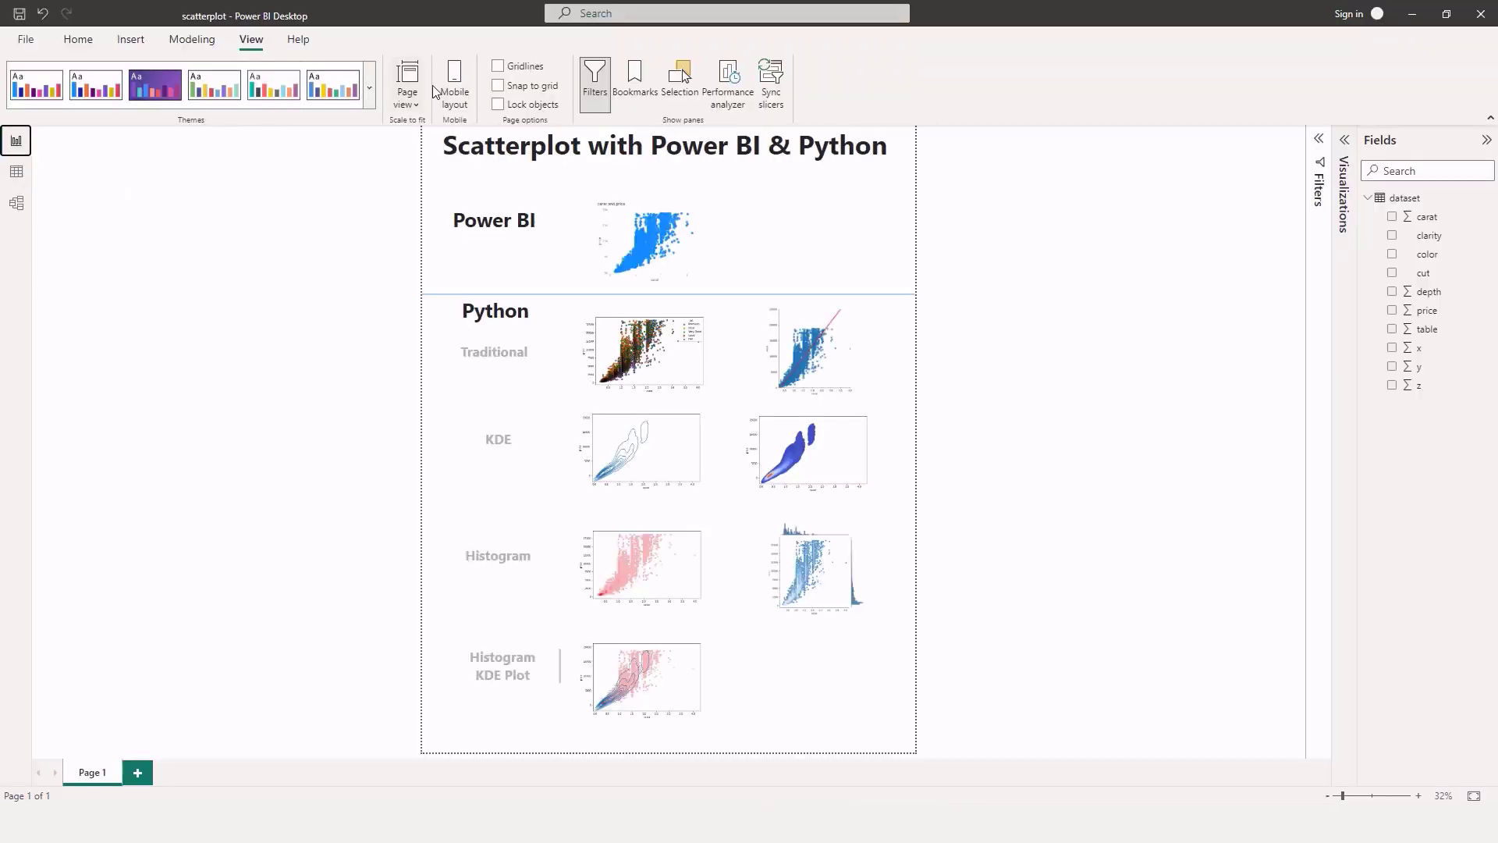
In Power Query Editor, review the Source step's Python script sampling 15,000 seaborn diamonds
{"action": "left_click", "coordinate": [360, 179]}
{"action": "left_click", "coordinate": [78, 39]}
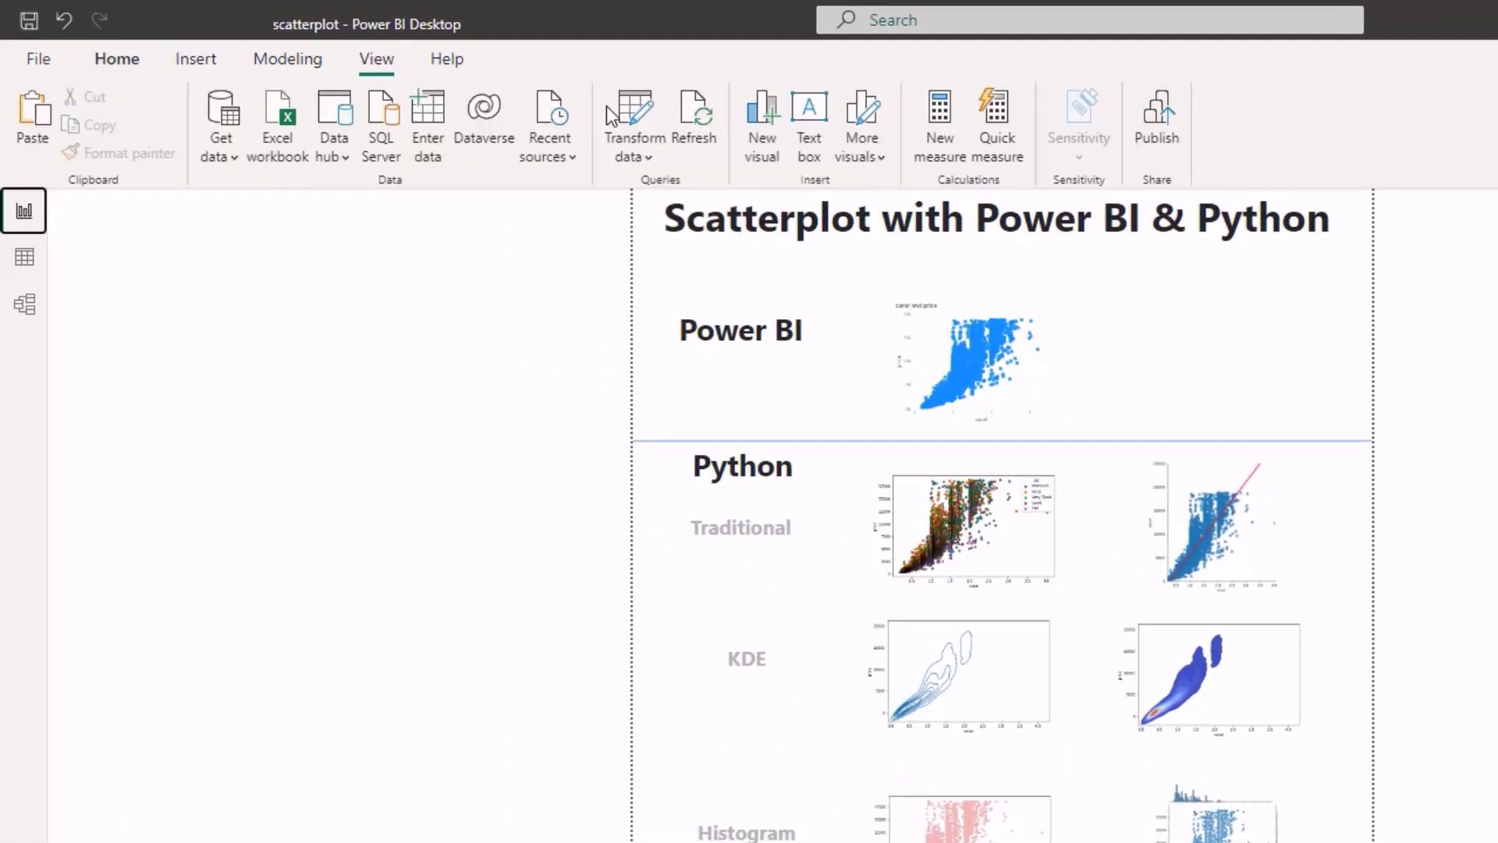
{"action": "left_click", "coordinate": [636, 117]}
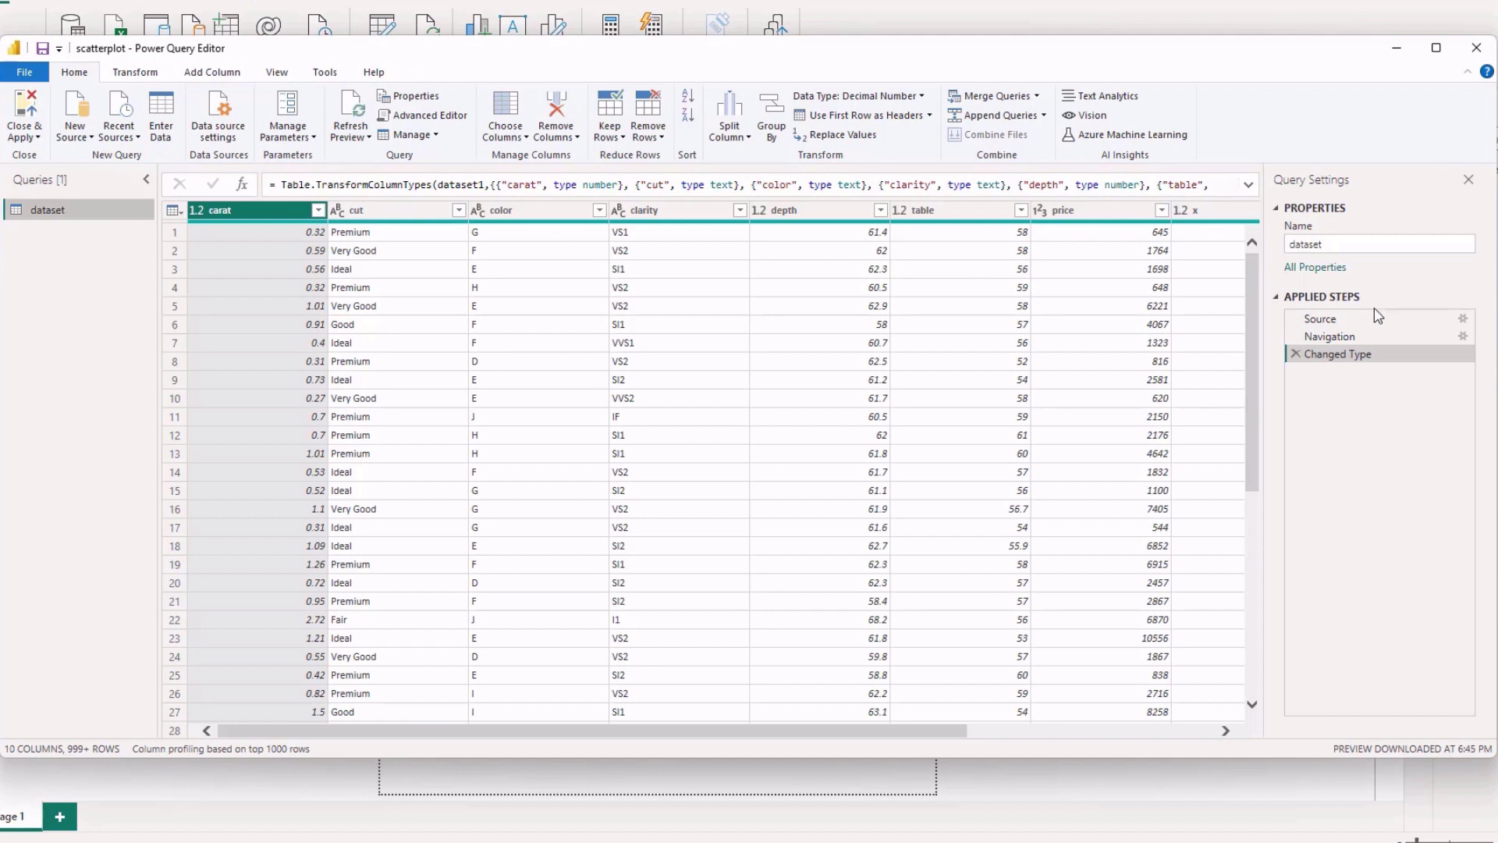
{"action": "left_click", "coordinate": [1462, 319]}
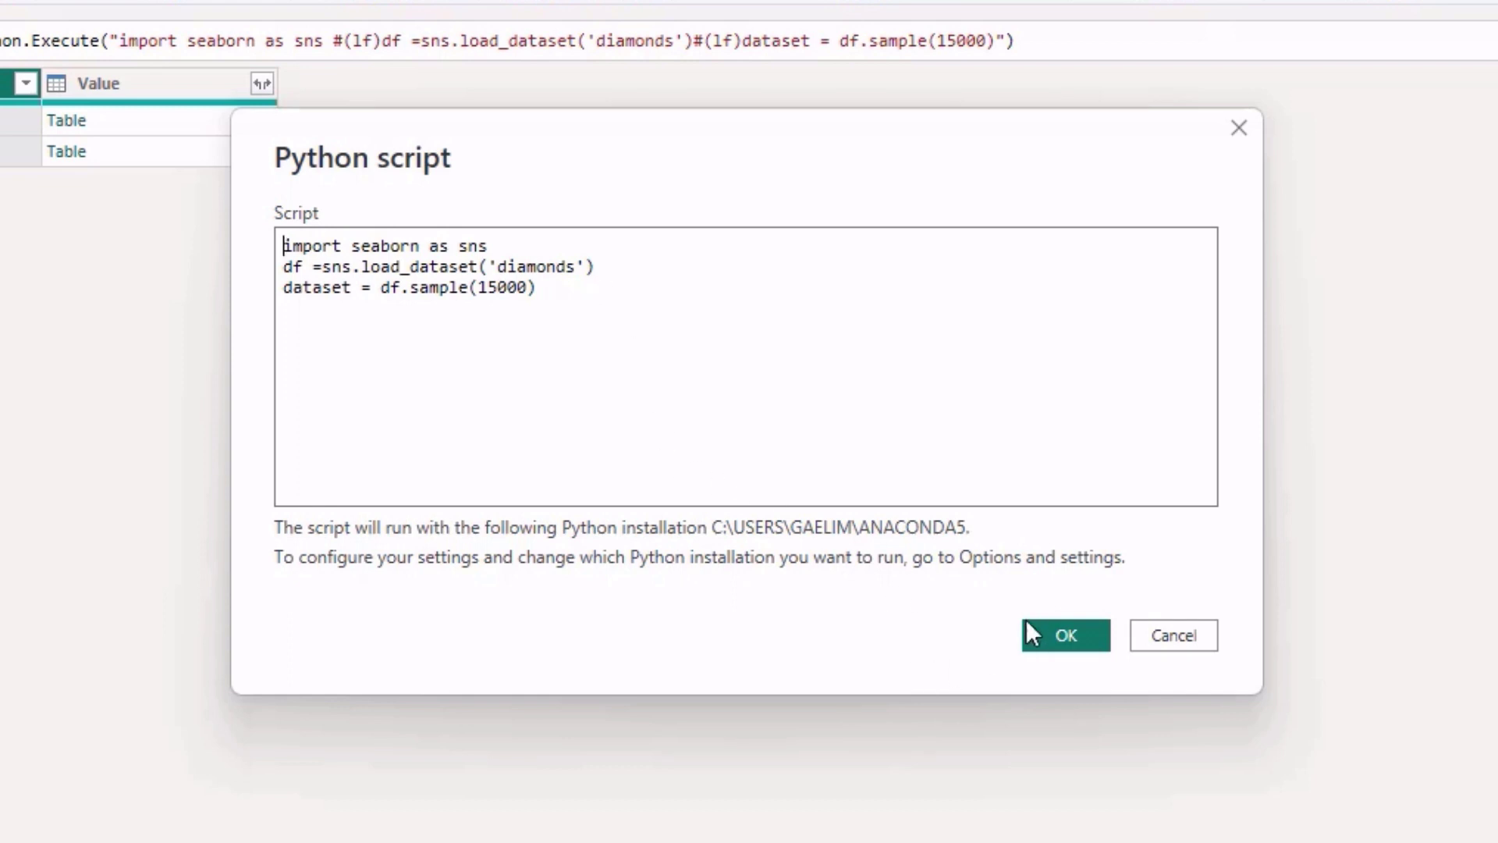
{"action": "left_click", "coordinate": [1068, 635]}
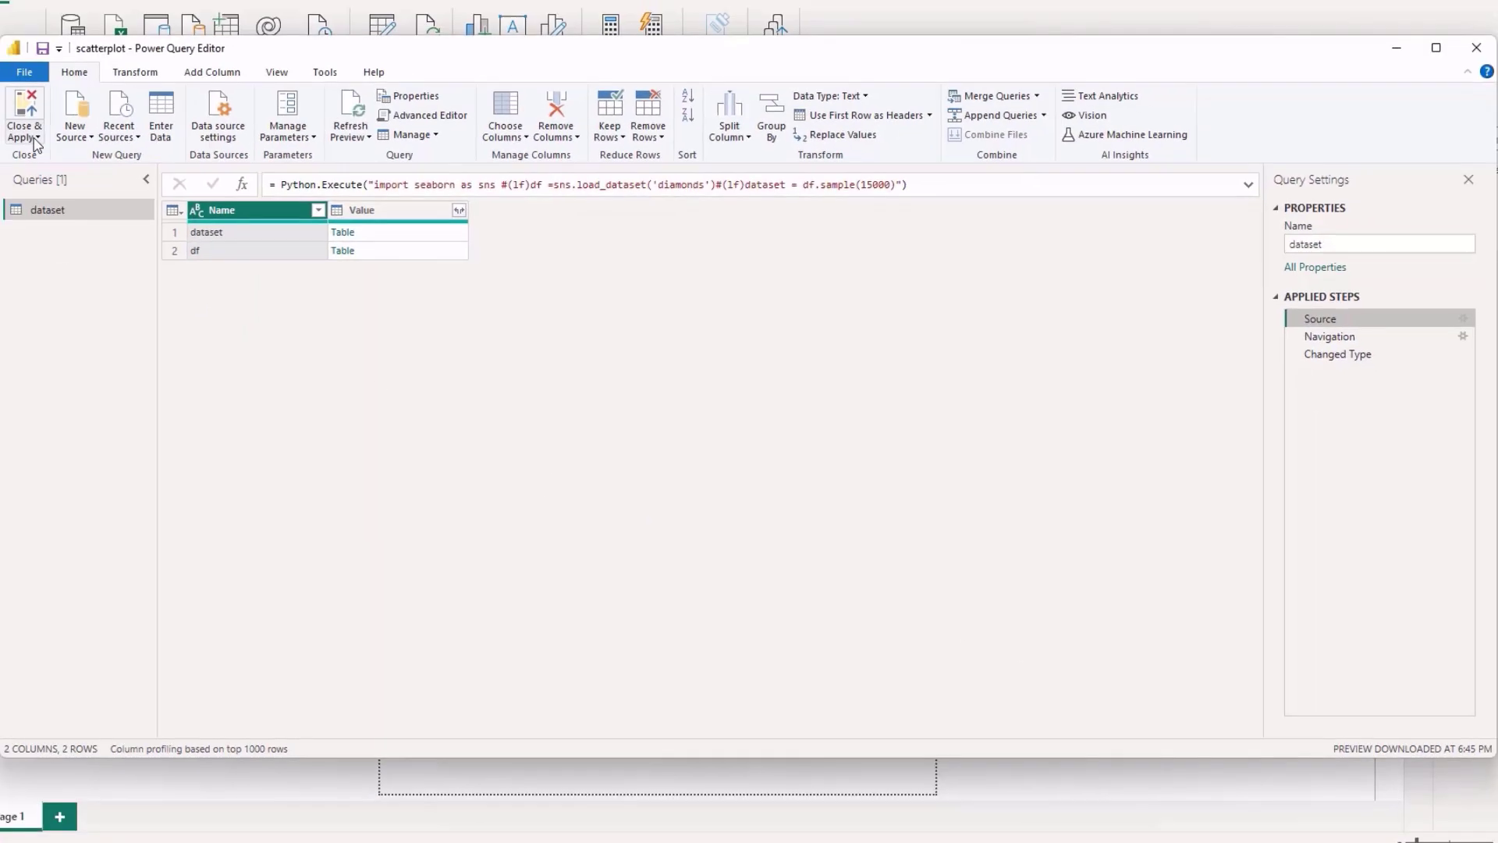
{"action": "left_click", "coordinate": [36, 138]}
Close the query editor and show the report page at actual size
{"action": "left_click", "coordinate": [31, 191]}
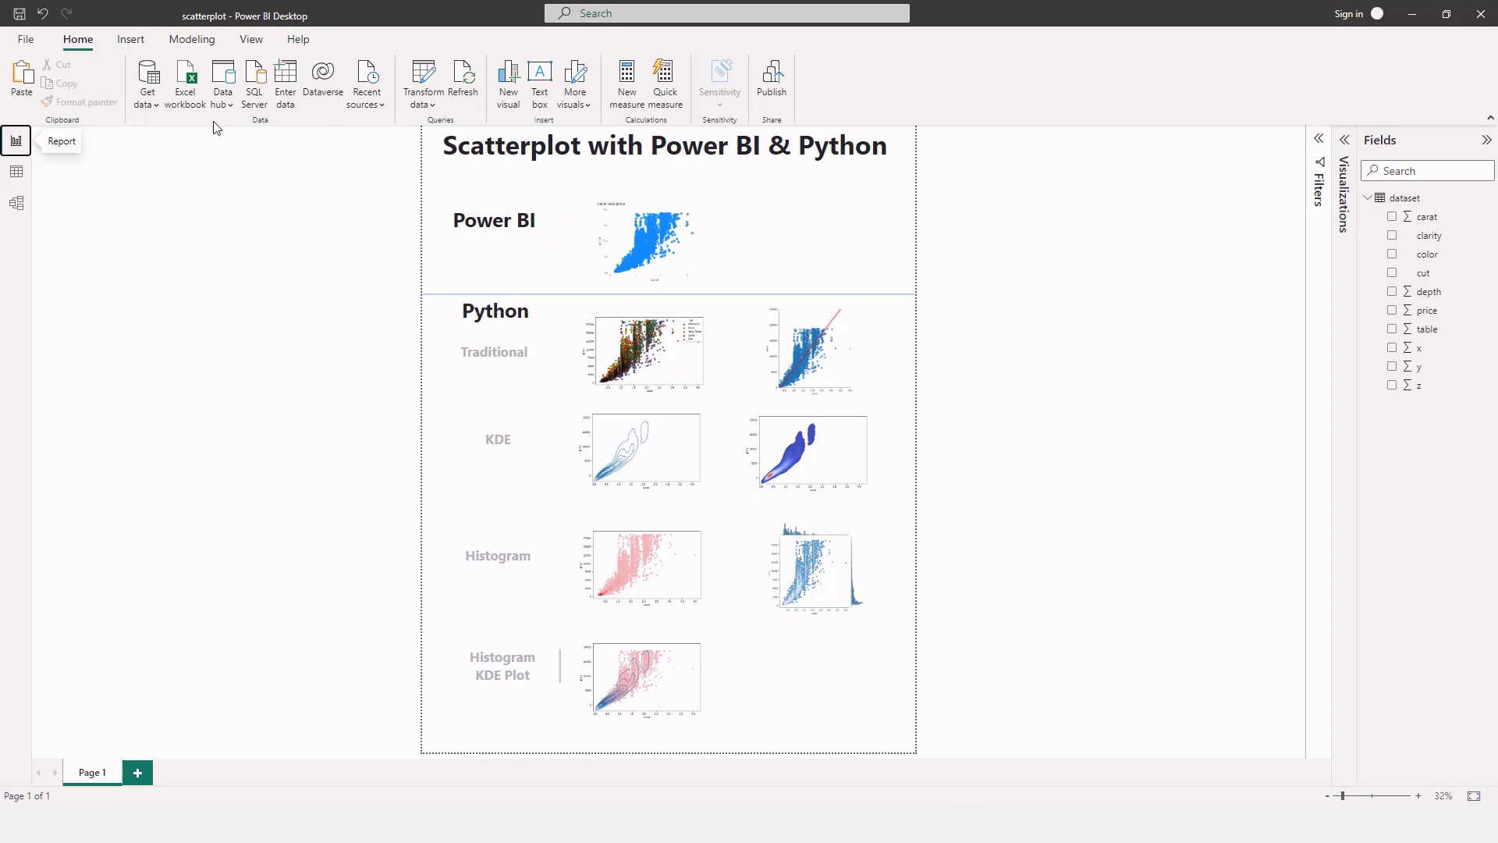
{"action": "left_click", "coordinate": [603, 207]}
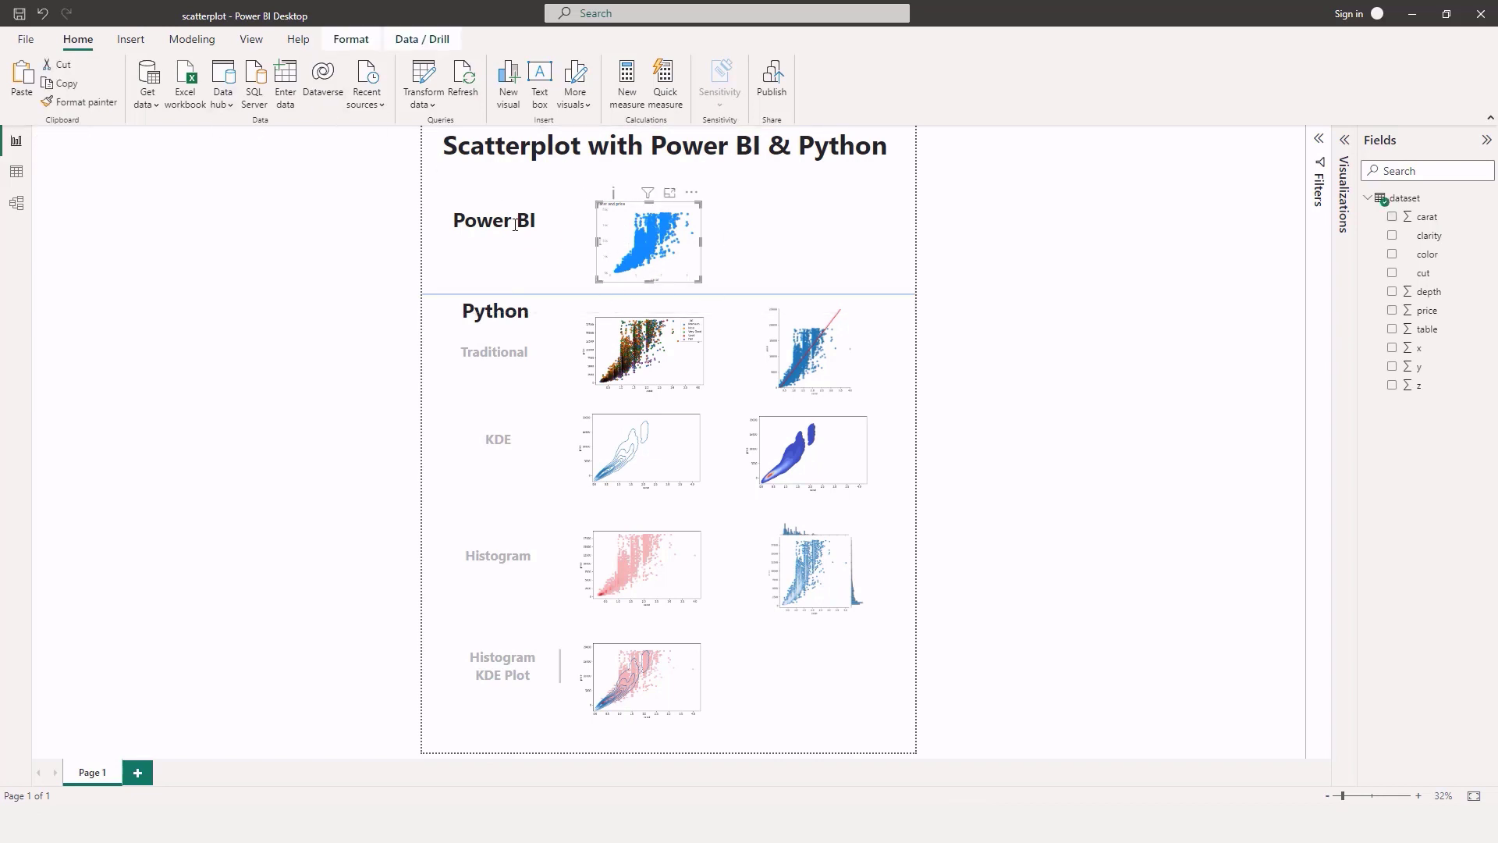
{"action": "left_click", "coordinate": [251, 39]}
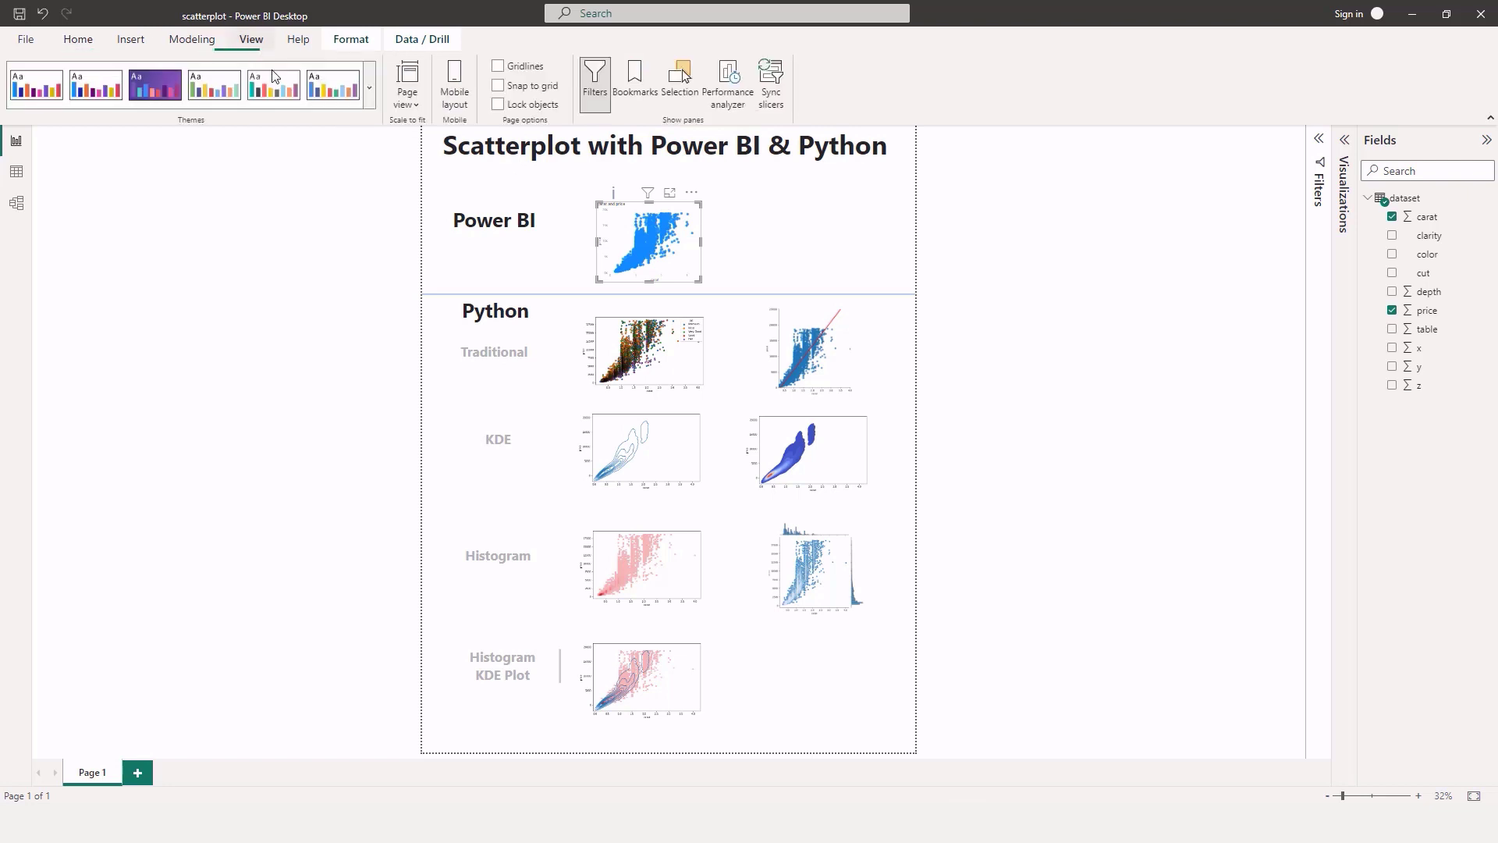
{"action": "left_click", "coordinate": [408, 90]}
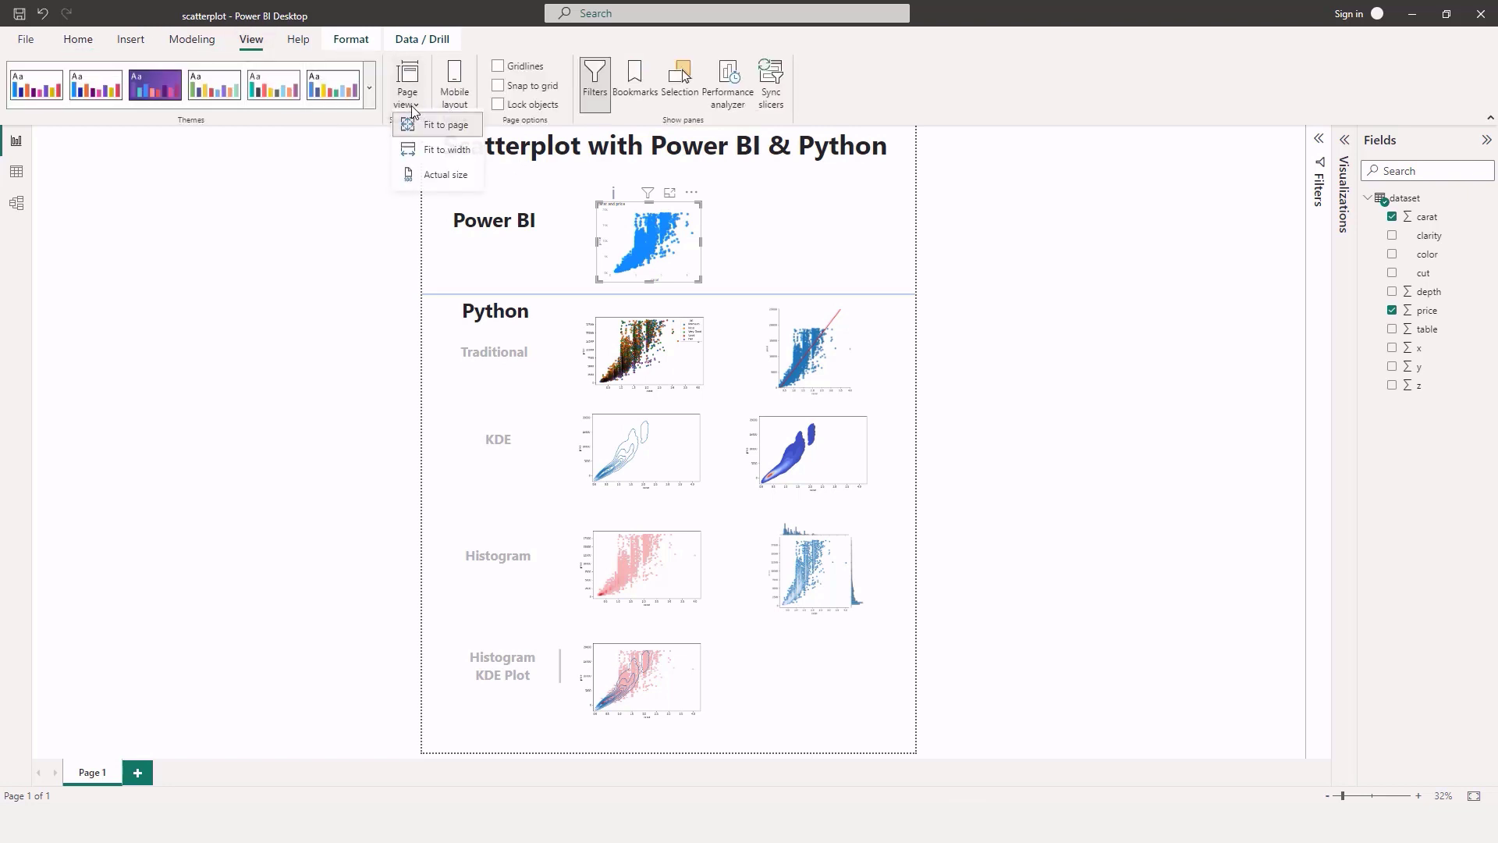
{"action": "left_click", "coordinate": [432, 181]}
Reselect the native 'carat and price' scatterplot on the page
{"action": "left_click", "coordinate": [451, 355]}
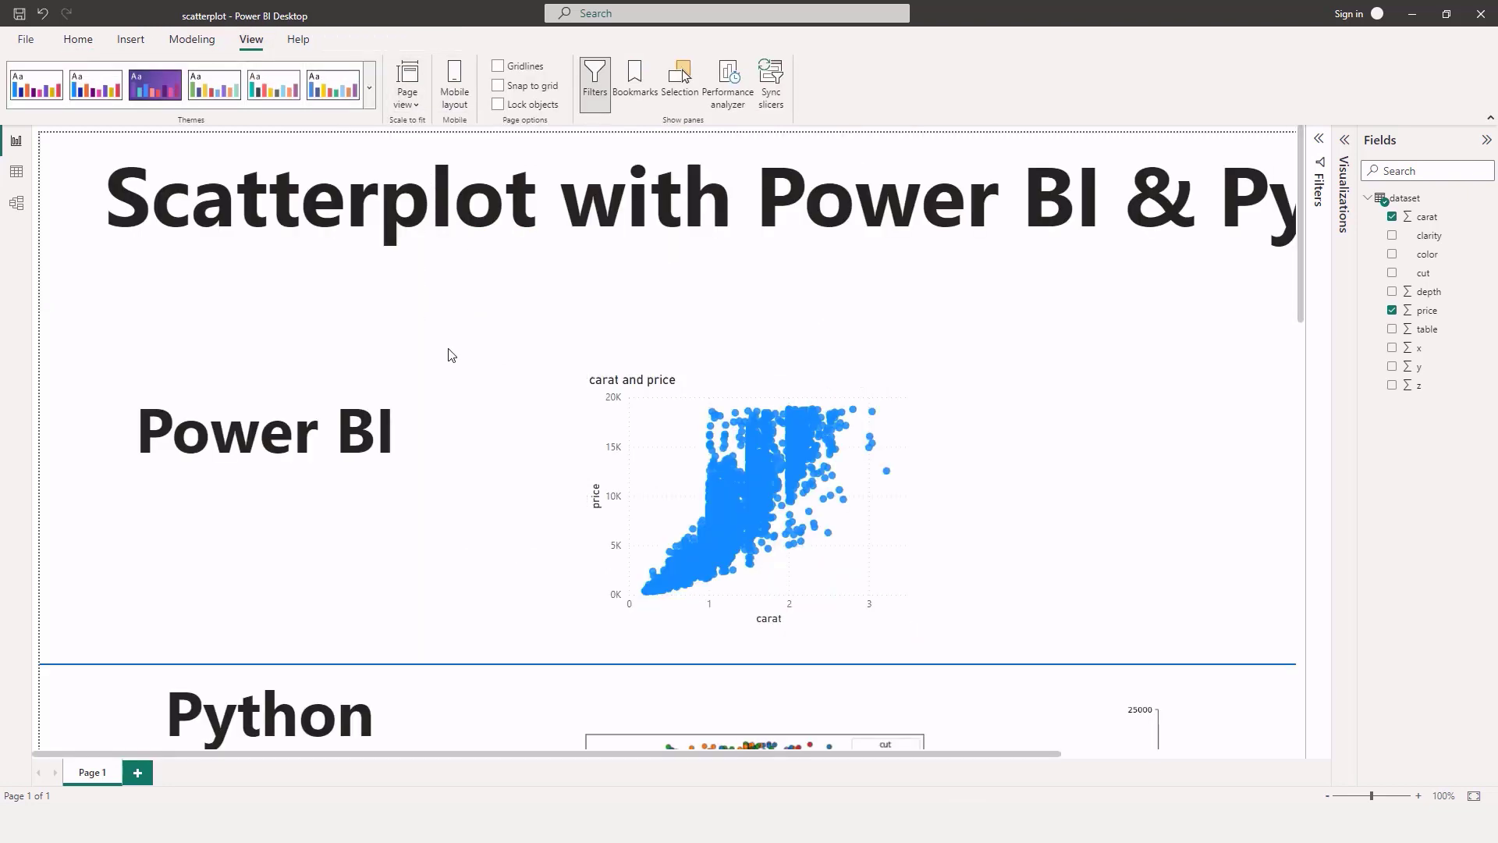
{"action": "left_click", "coordinate": [648, 382]}
{"action": "mouse_move", "coordinate": [827, 393]}
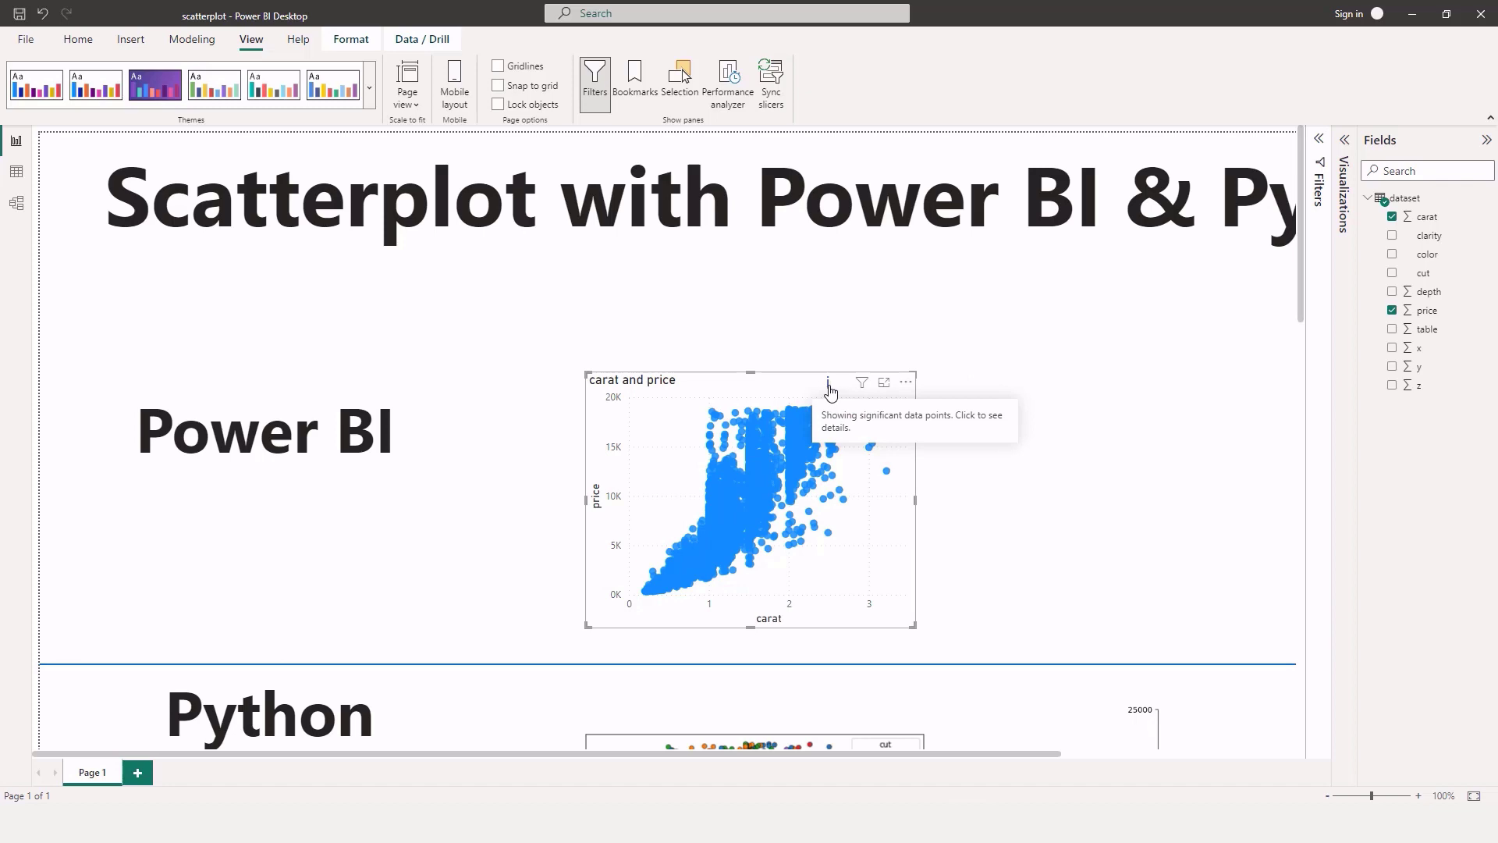
Read the scatter's 'Showing significant data points' notice, then close it
{"action": "left_click", "coordinate": [830, 388]}
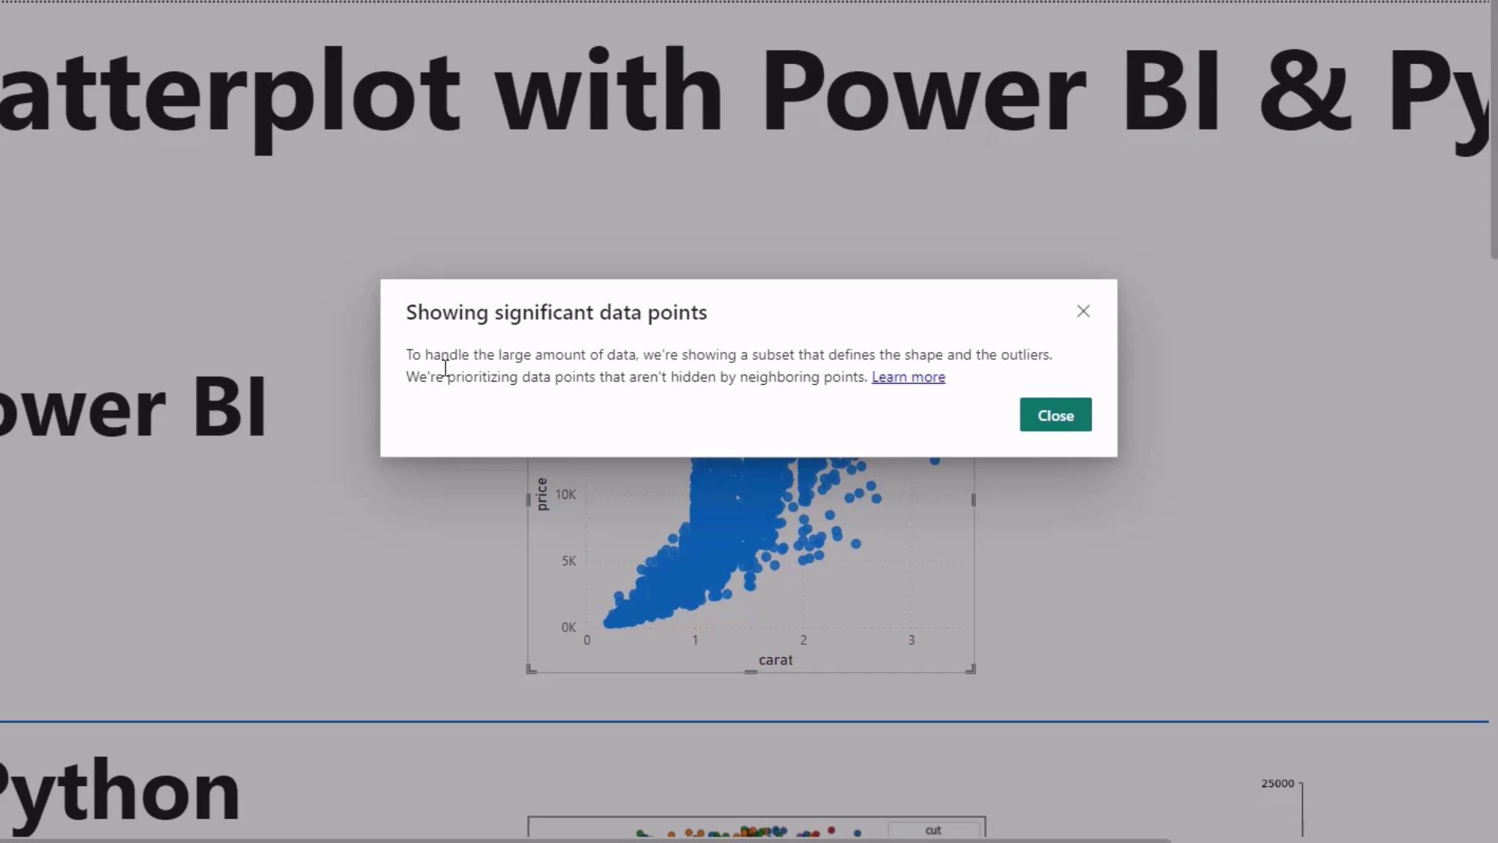
{"action": "left_click", "coordinate": [1054, 416]}
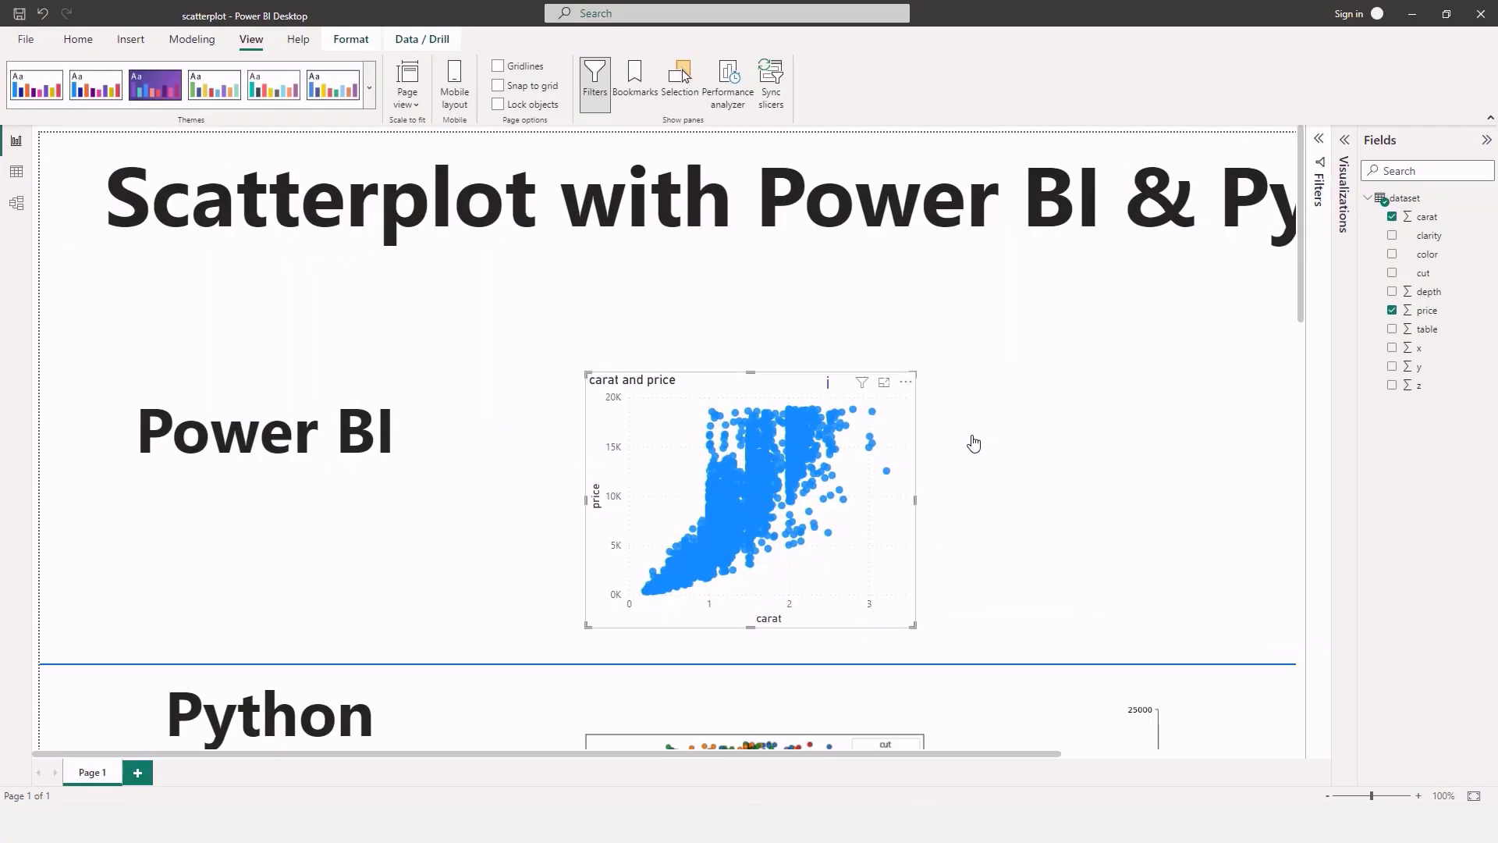
Scroll down to the Python Traditional scatter of price vs carat coloured by cut
{"action": "scroll", "coordinate": [983, 423], "scroll_direction": "down", "scroll_amount": 4}
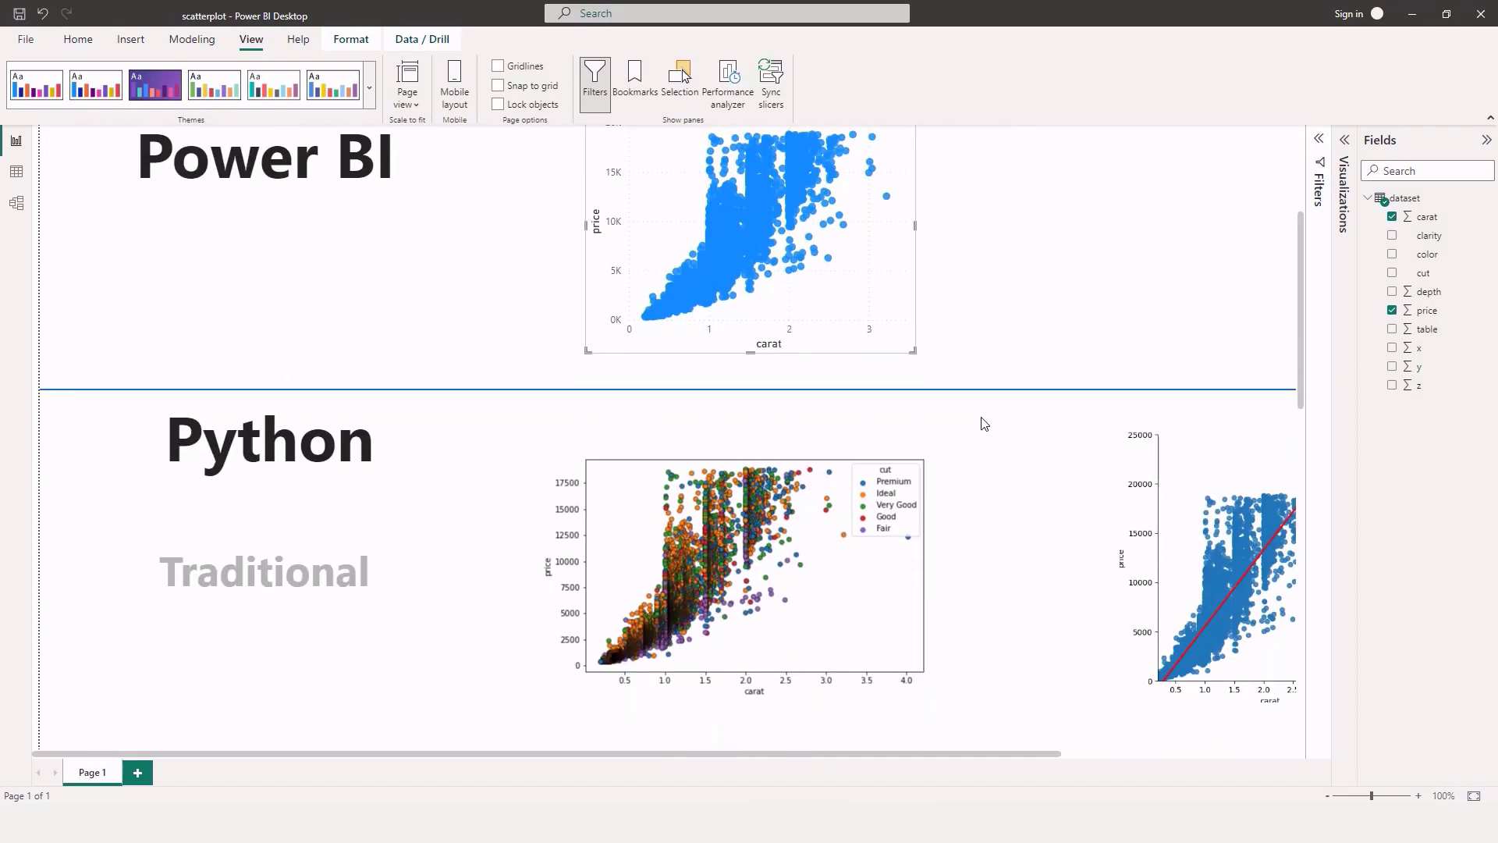
{"action": "scroll", "coordinate": [981, 422], "scroll_direction": "down", "scroll_amount": 3}
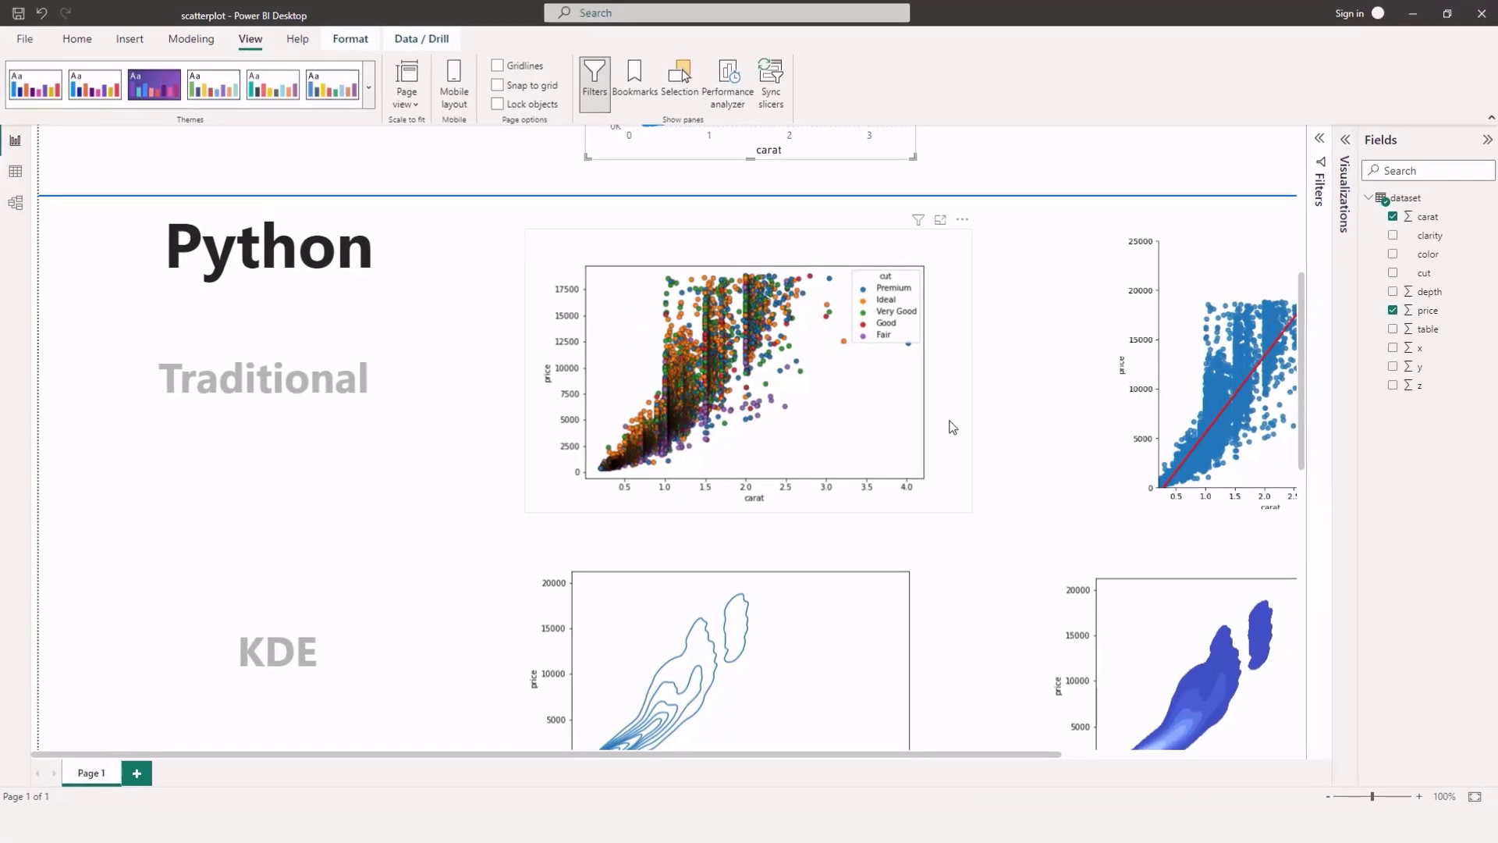
{"action": "left_click", "coordinate": [1006, 453]}
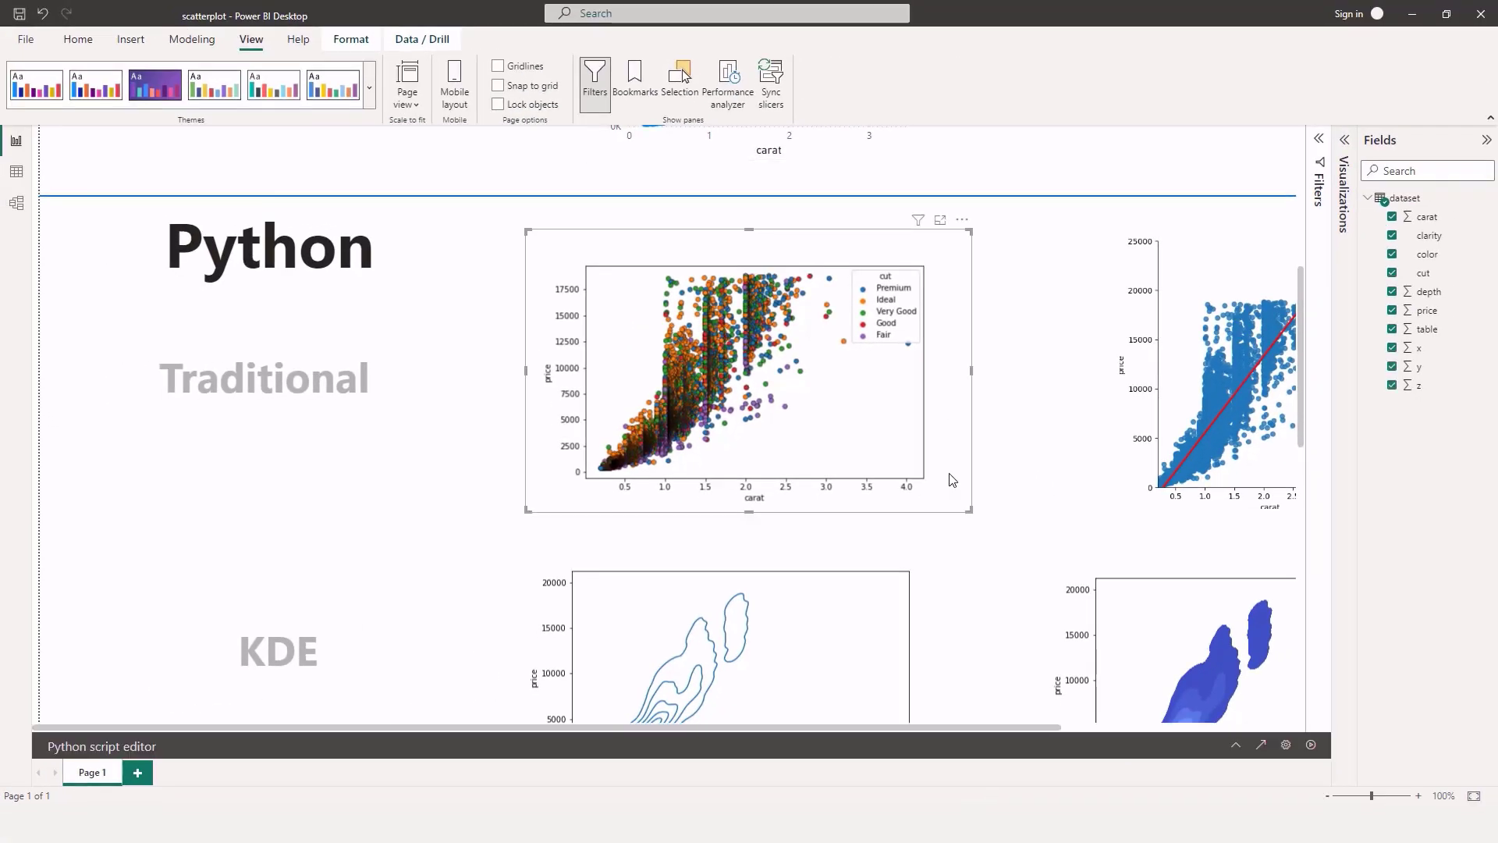
{"action": "left_click", "coordinate": [1235, 745]}
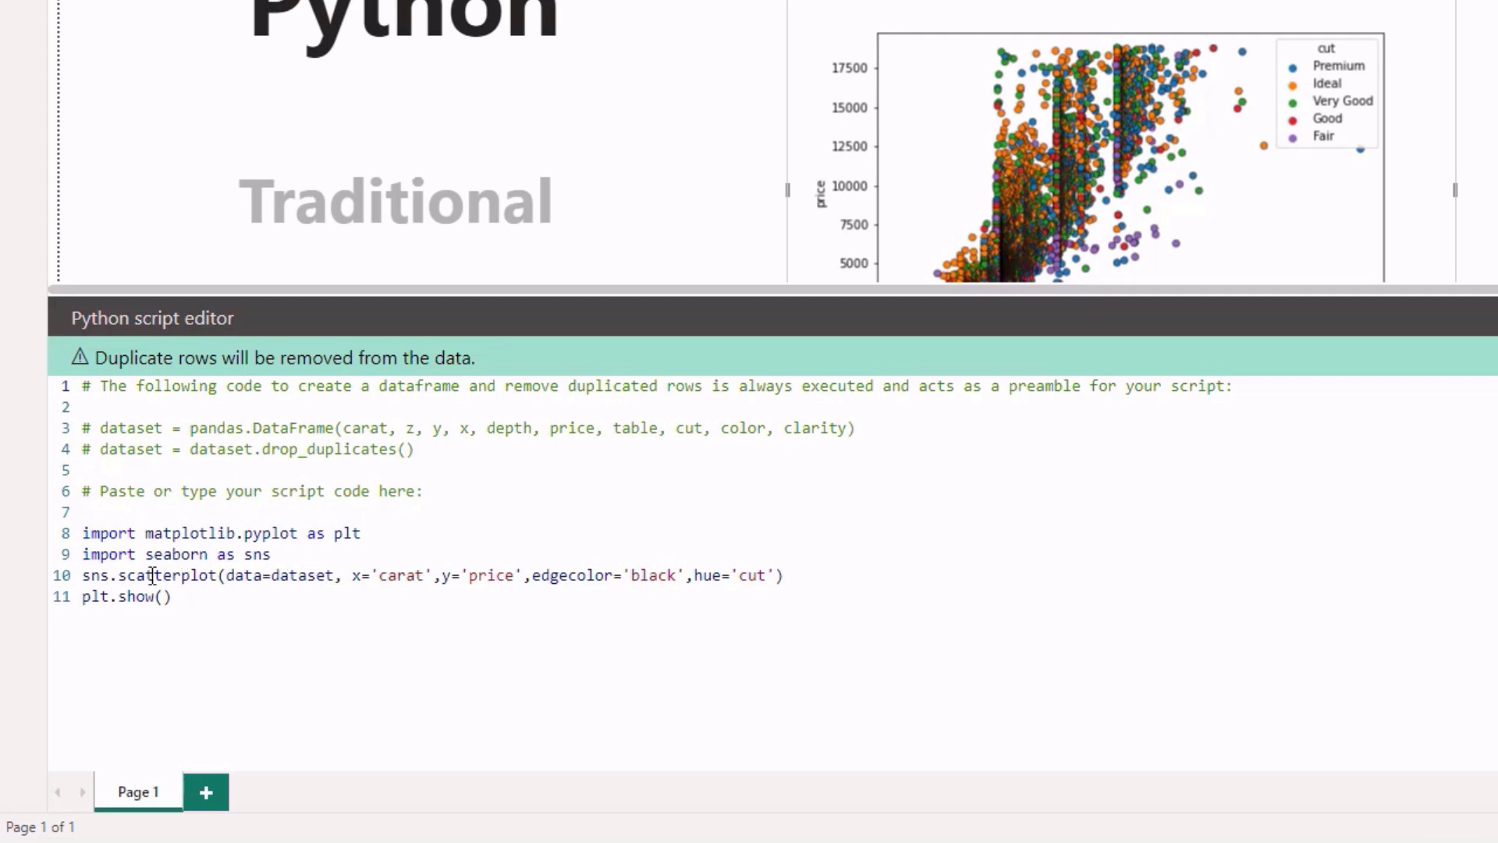
{"action": "left_click_drag", "start_coordinate": [117, 575], "coordinate": [217, 577]}
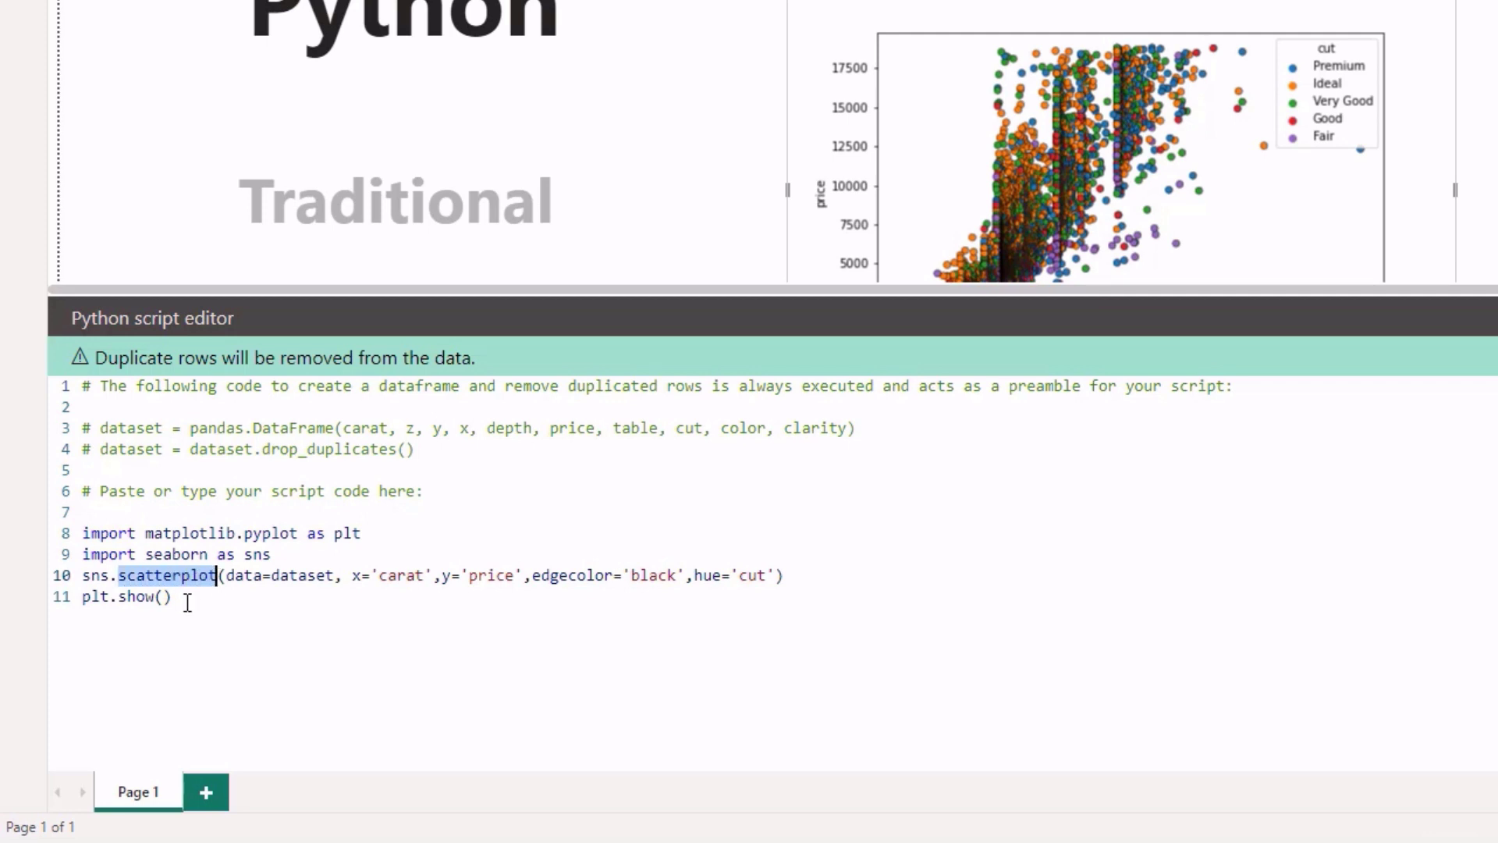
{"action": "left_click", "coordinate": [286, 575]}
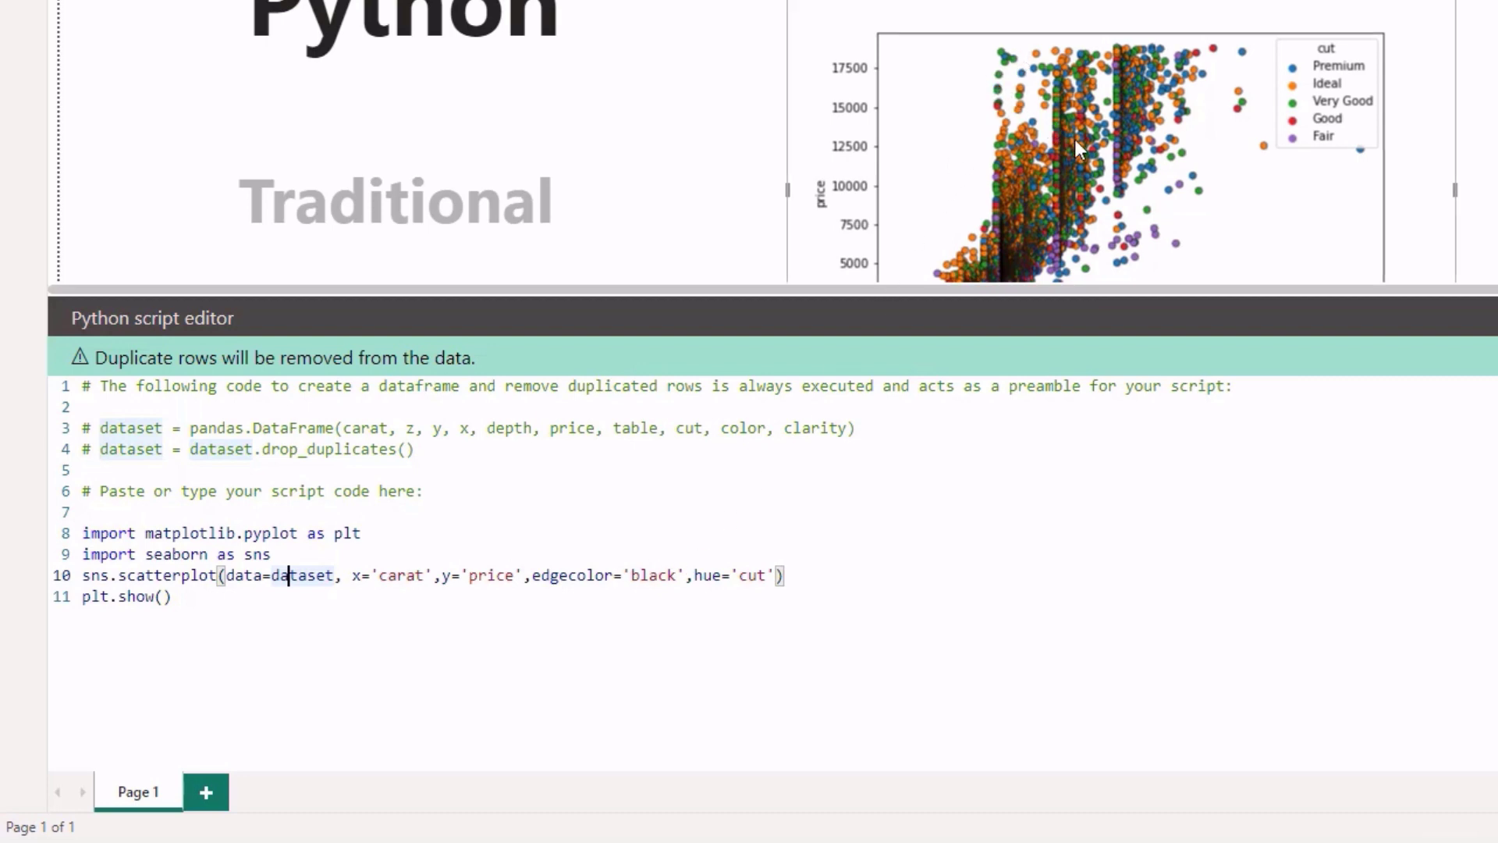
{"action": "scroll", "coordinate": [884, 268], "scroll_direction": "up", "scroll_amount": 5}
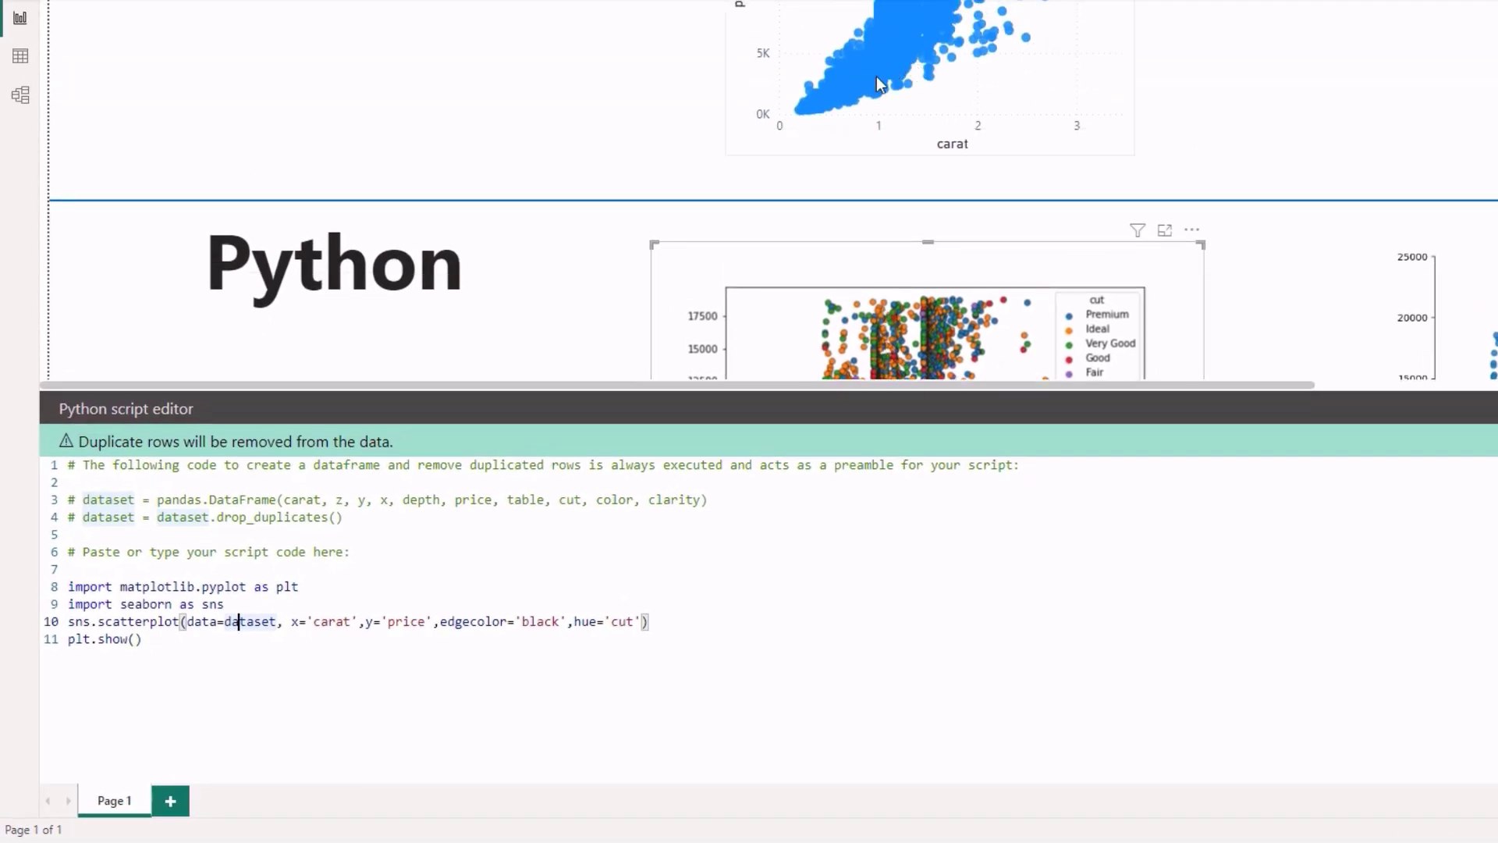
{"action": "scroll", "coordinate": [877, 77], "scroll_direction": "up", "scroll_amount": 1}
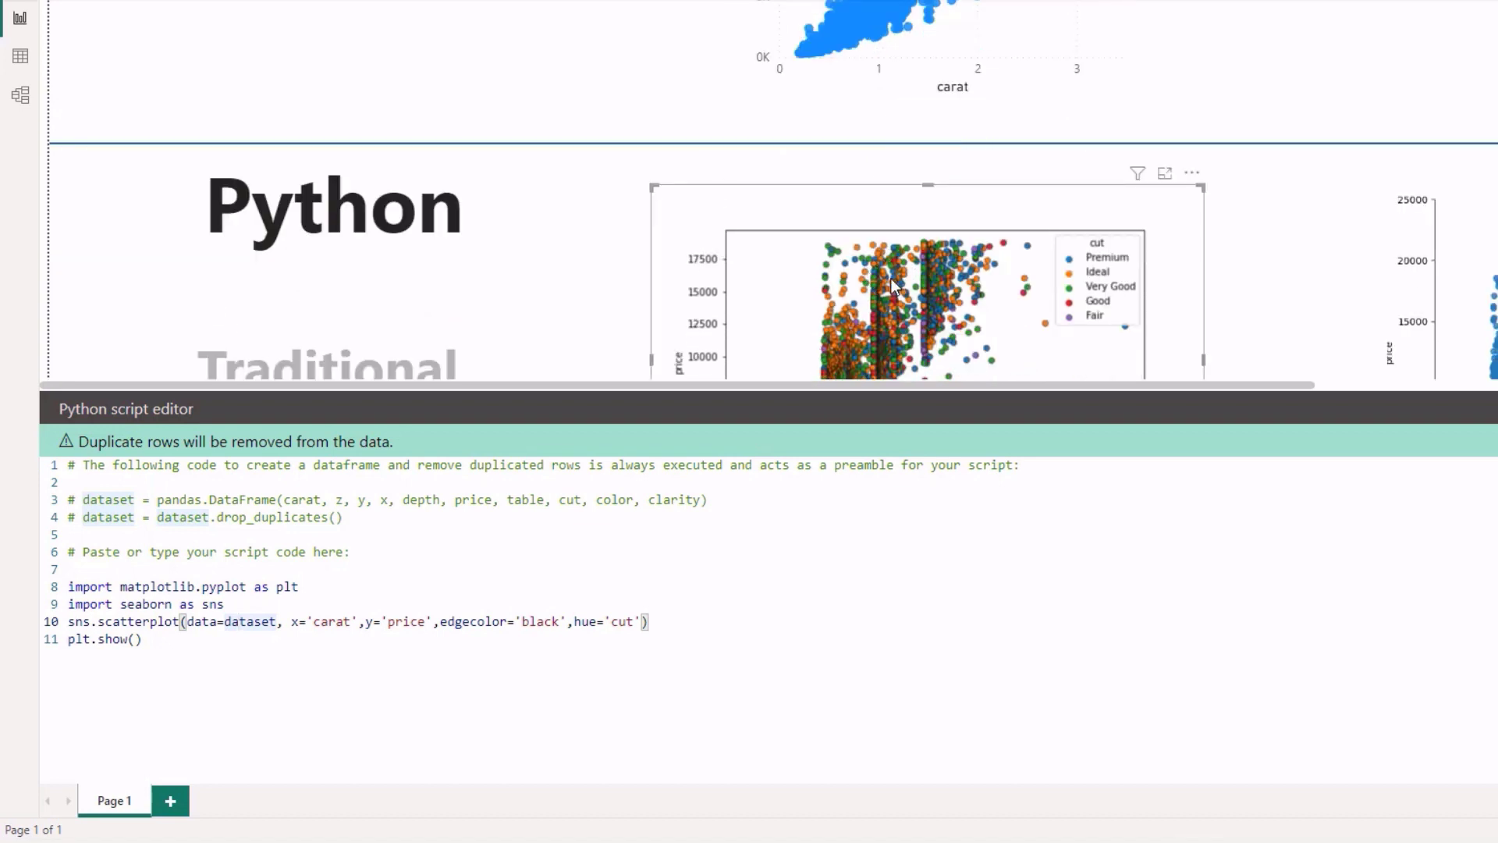
{"action": "scroll", "coordinate": [896, 287], "scroll_direction": "down", "scroll_amount": 1}
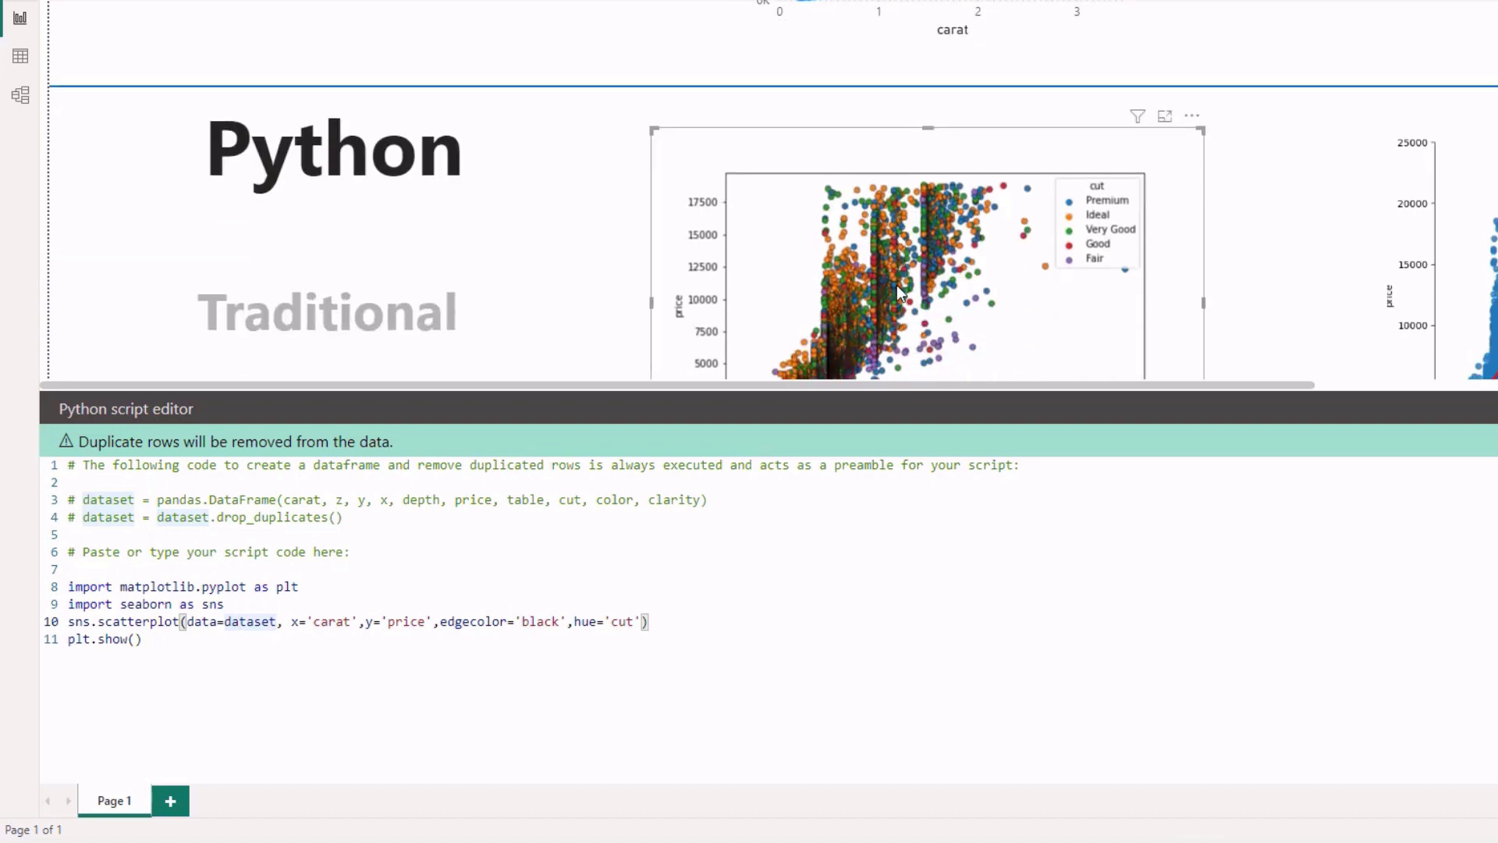
{"action": "scroll", "coordinate": [897, 284], "scroll_direction": "down", "scroll_amount": 1}
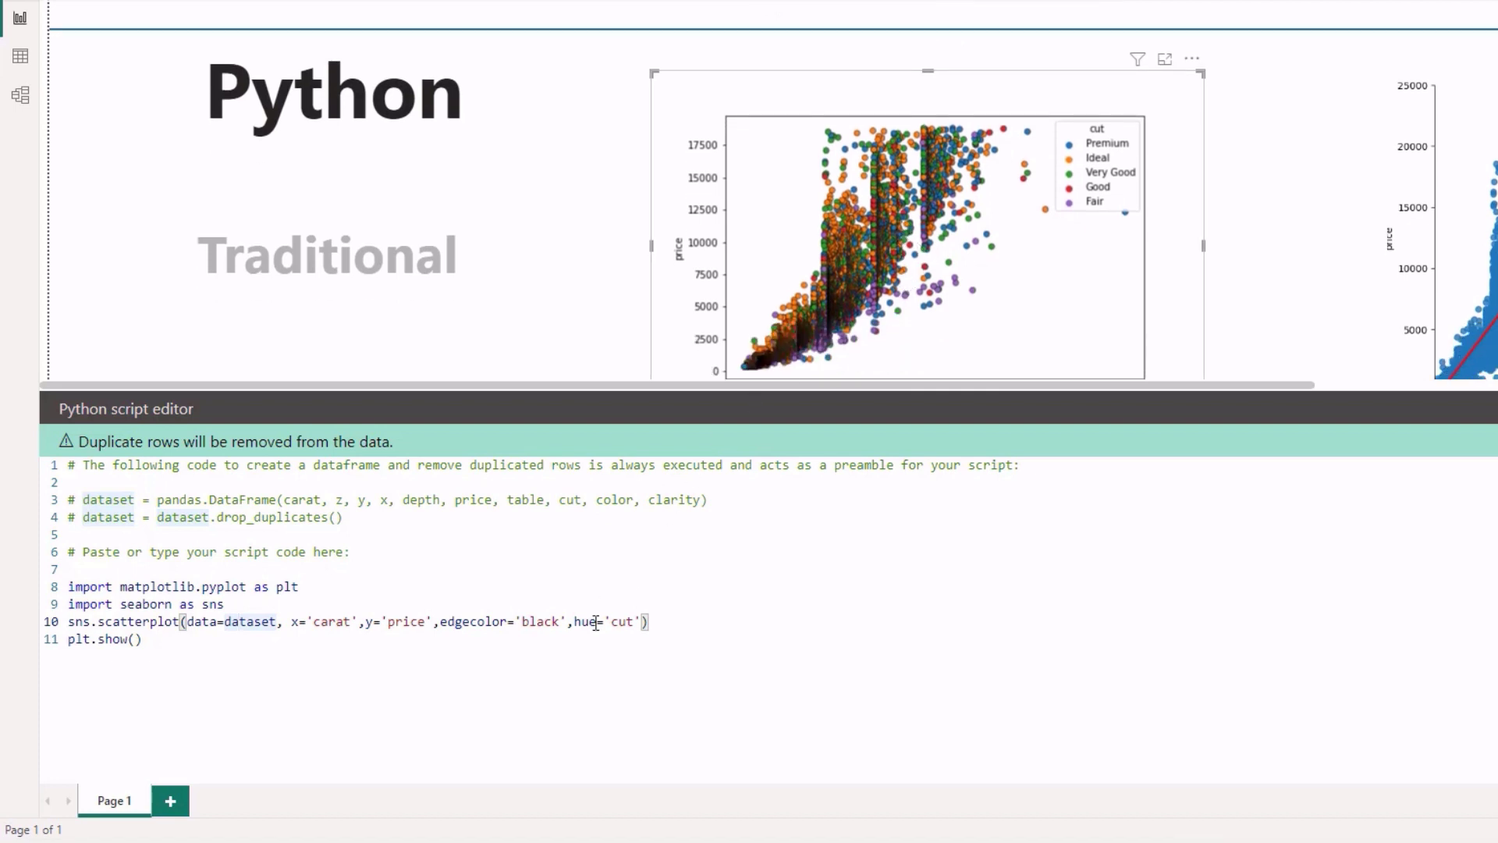
{"action": "left_click_drag", "start_coordinate": [574, 621], "coordinate": [636, 624]}
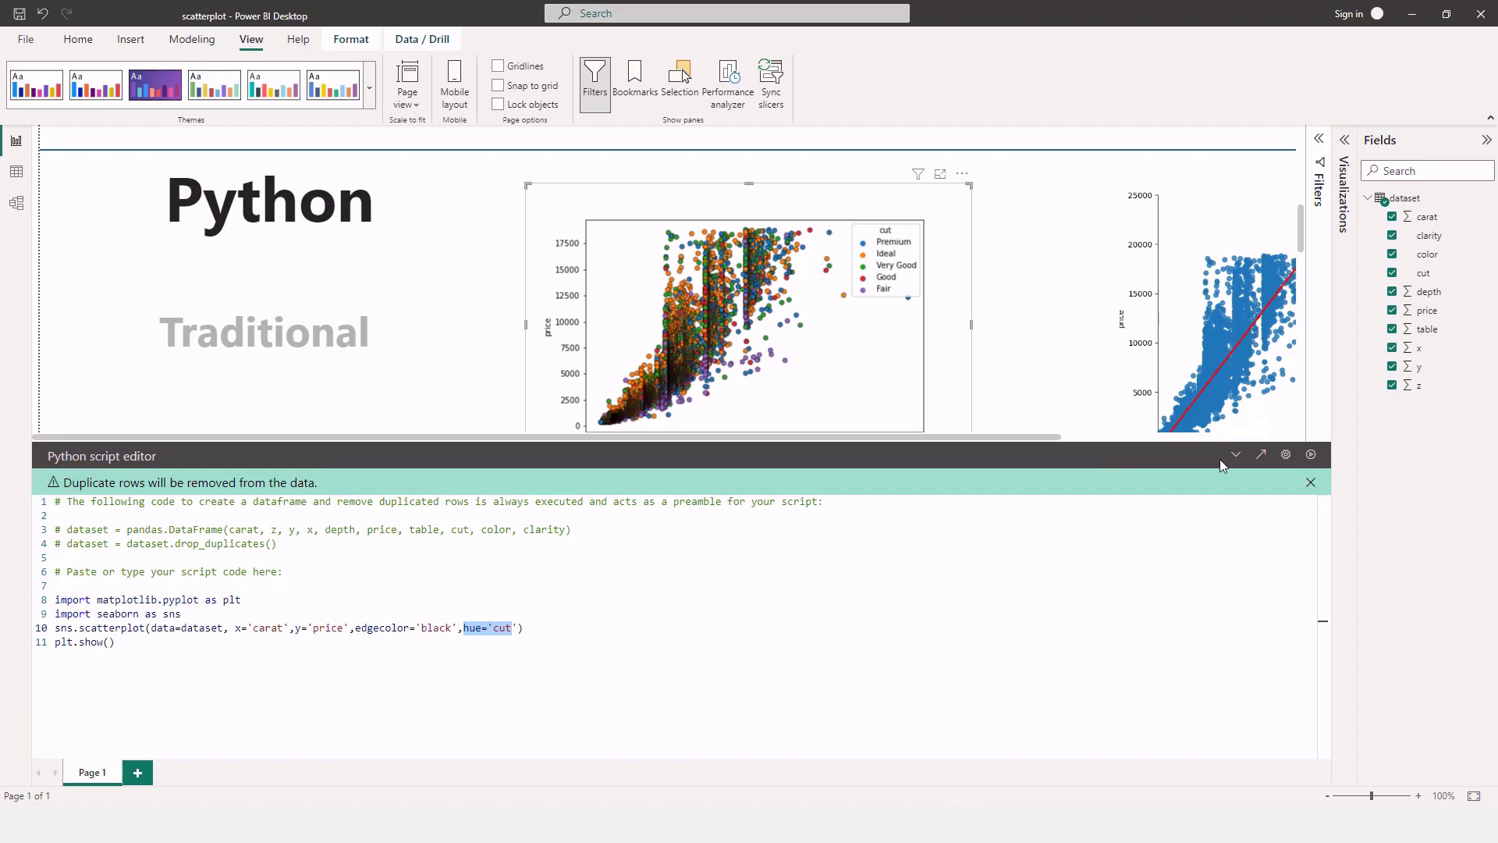
Show the lmplot visual's script, highlighting sns.lmplot and the red line_kws colour
{"action": "left_click", "coordinate": [1235, 454]}
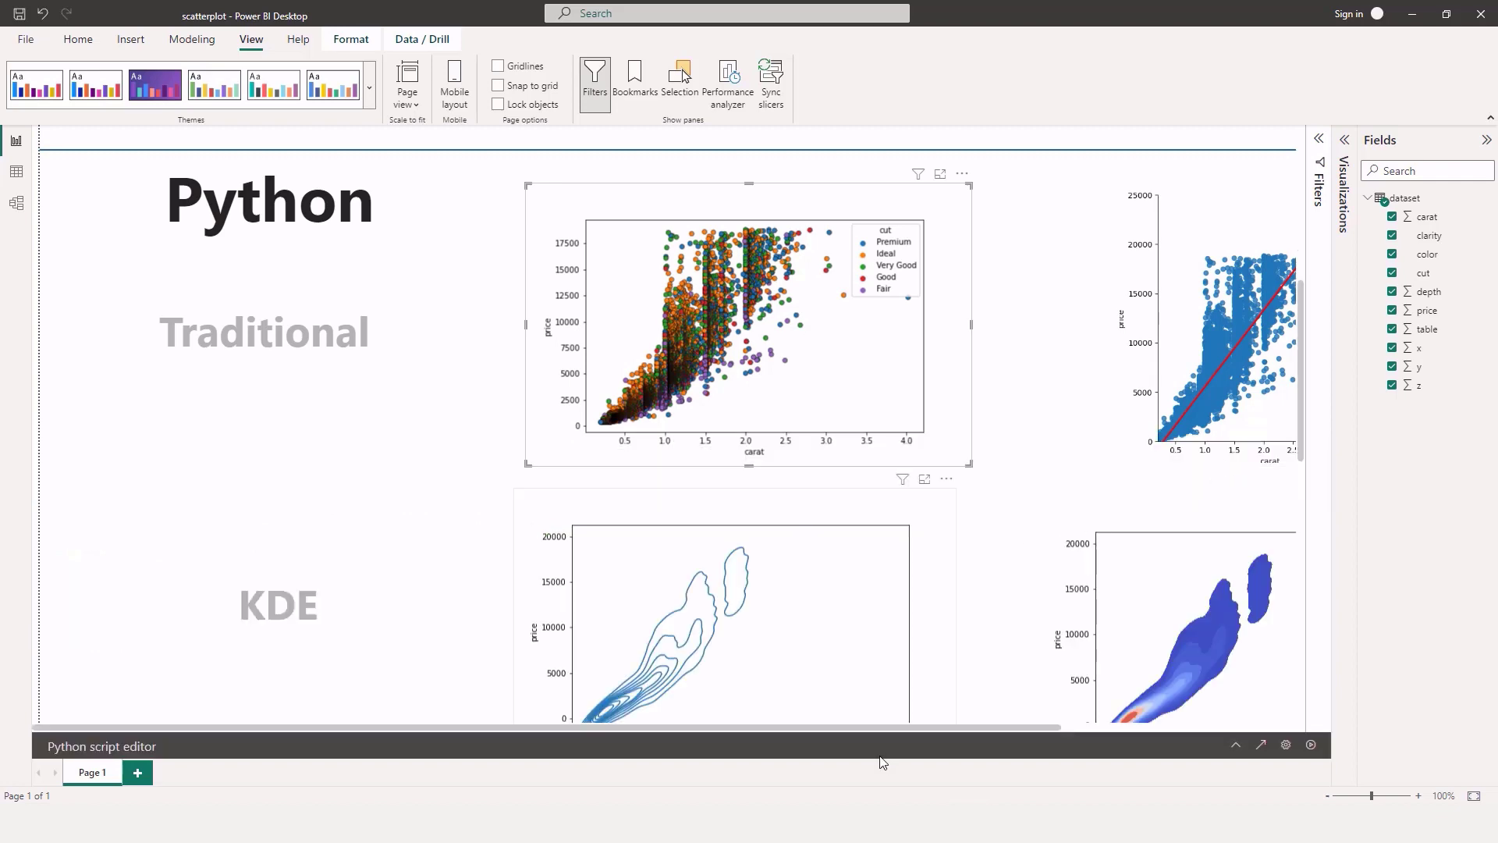
{"action": "left_click_drag", "start_coordinate": [869, 730], "coordinate": [1087, 725]}
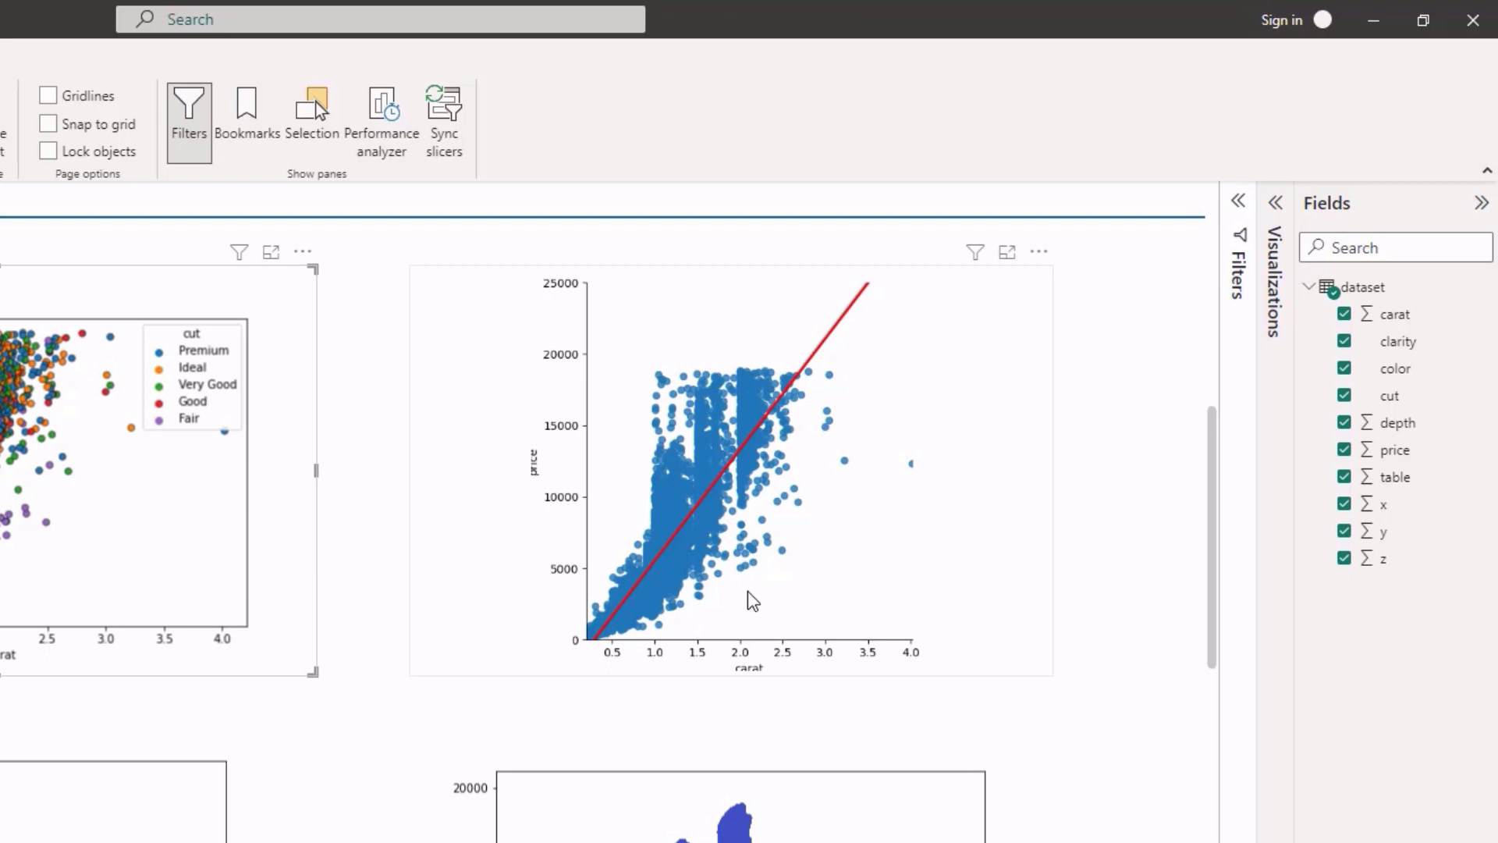
{"action": "left_click", "coordinate": [789, 299]}
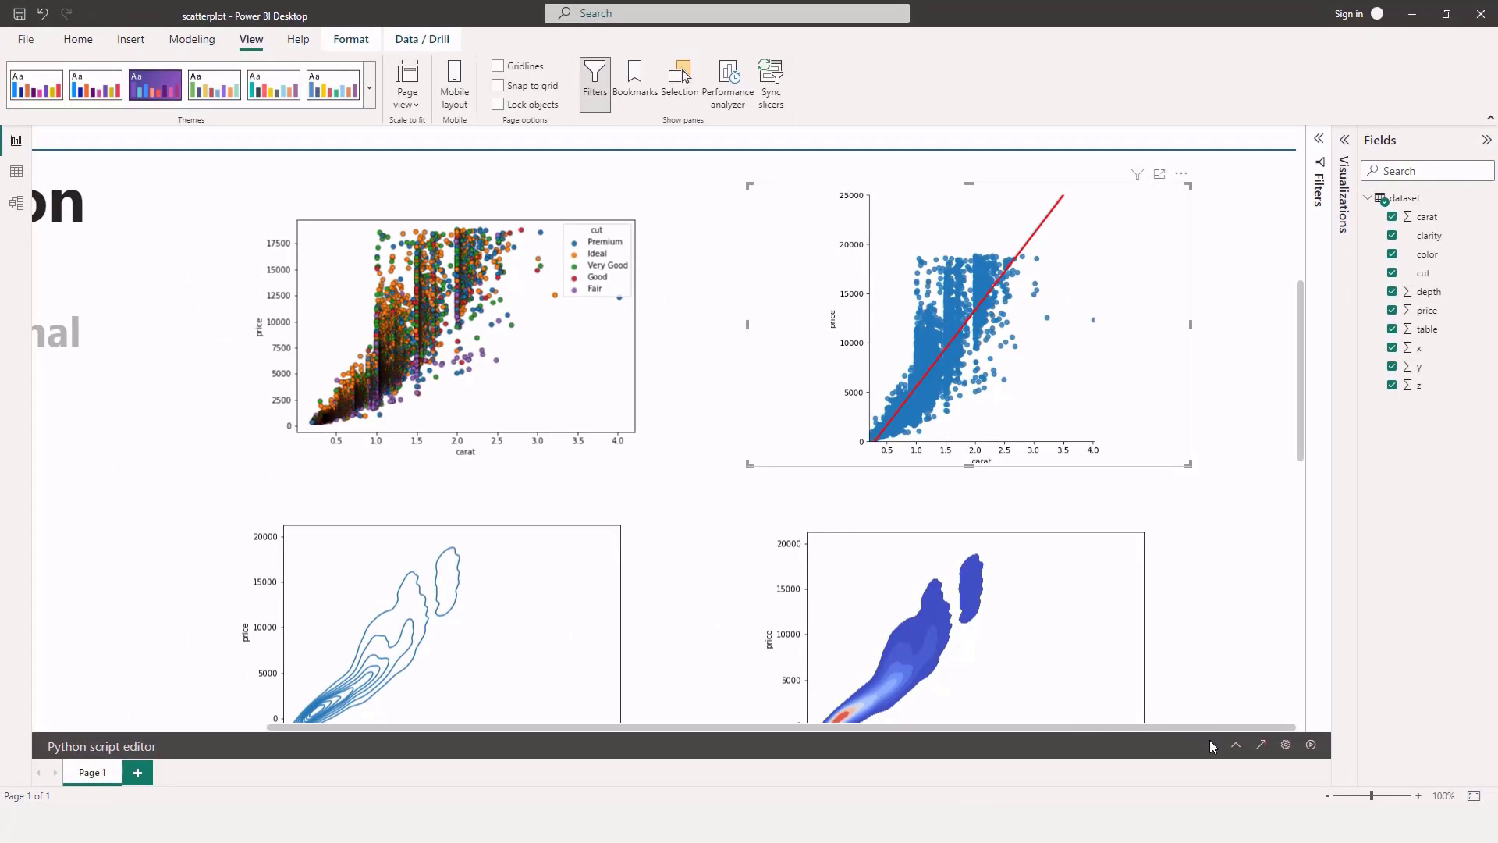
{"action": "left_click", "coordinate": [1236, 744]}
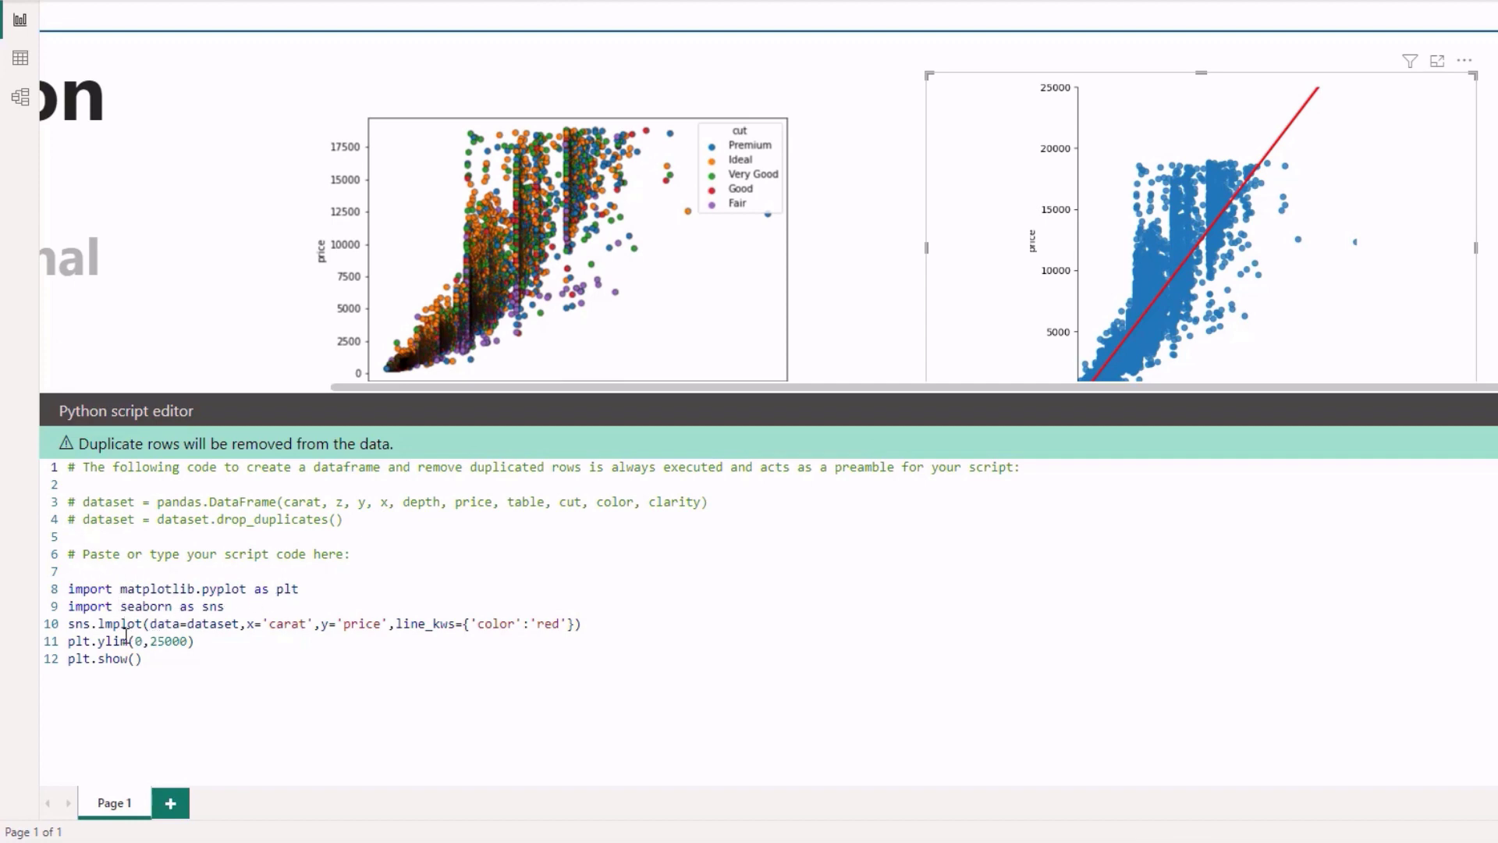
{"action": "left_click_drag", "start_coordinate": [91, 624], "coordinate": [142, 624]}
{"action": "left_click_drag", "start_coordinate": [476, 624], "coordinate": [568, 628]}
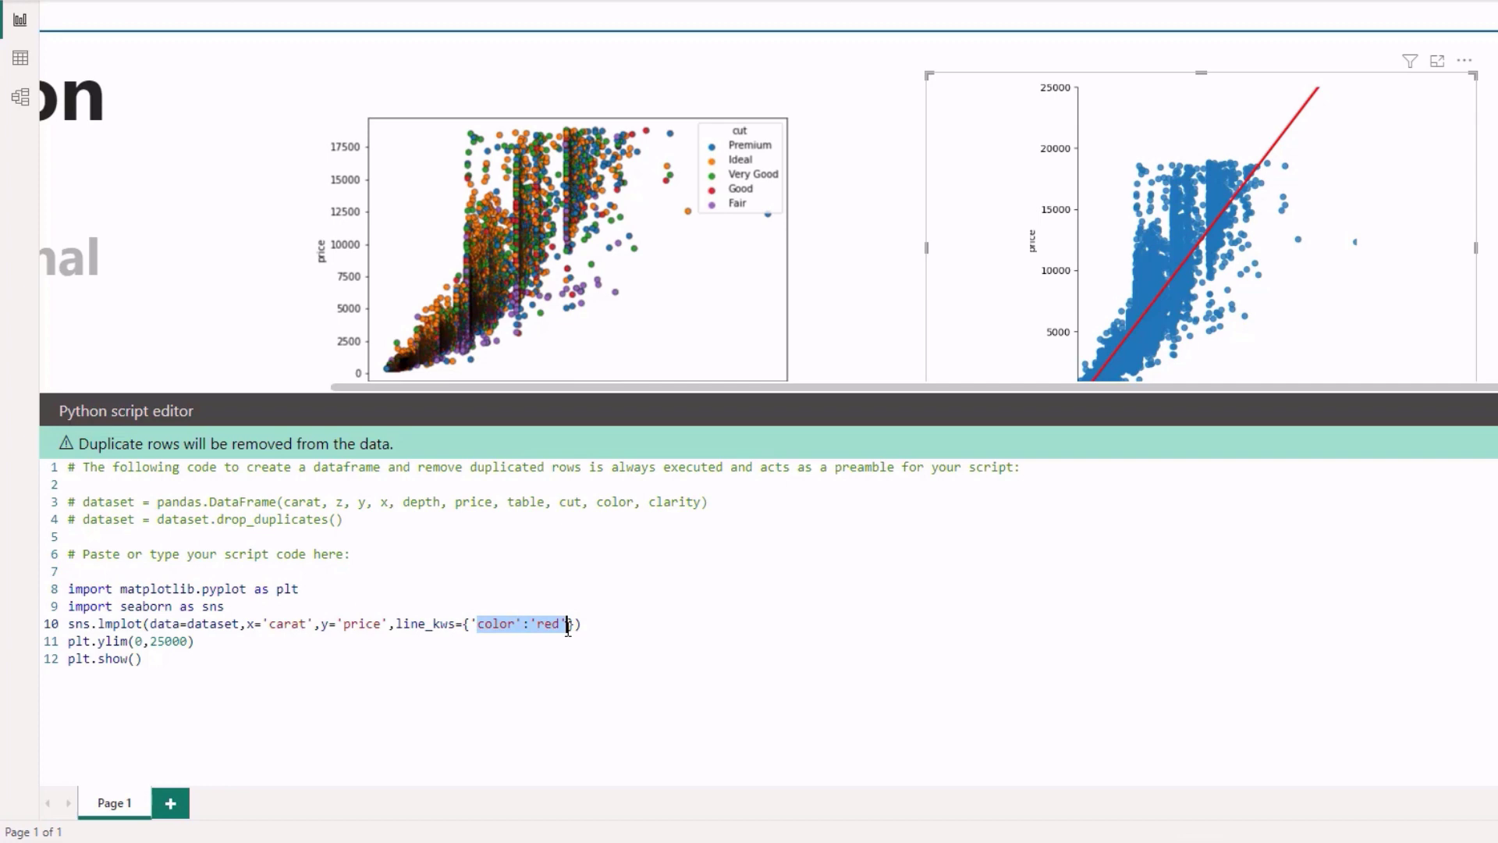
Clear the script highlight and scroll the canvas to the Python KDE contour chart
{"action": "left_click", "coordinate": [529, 627]}
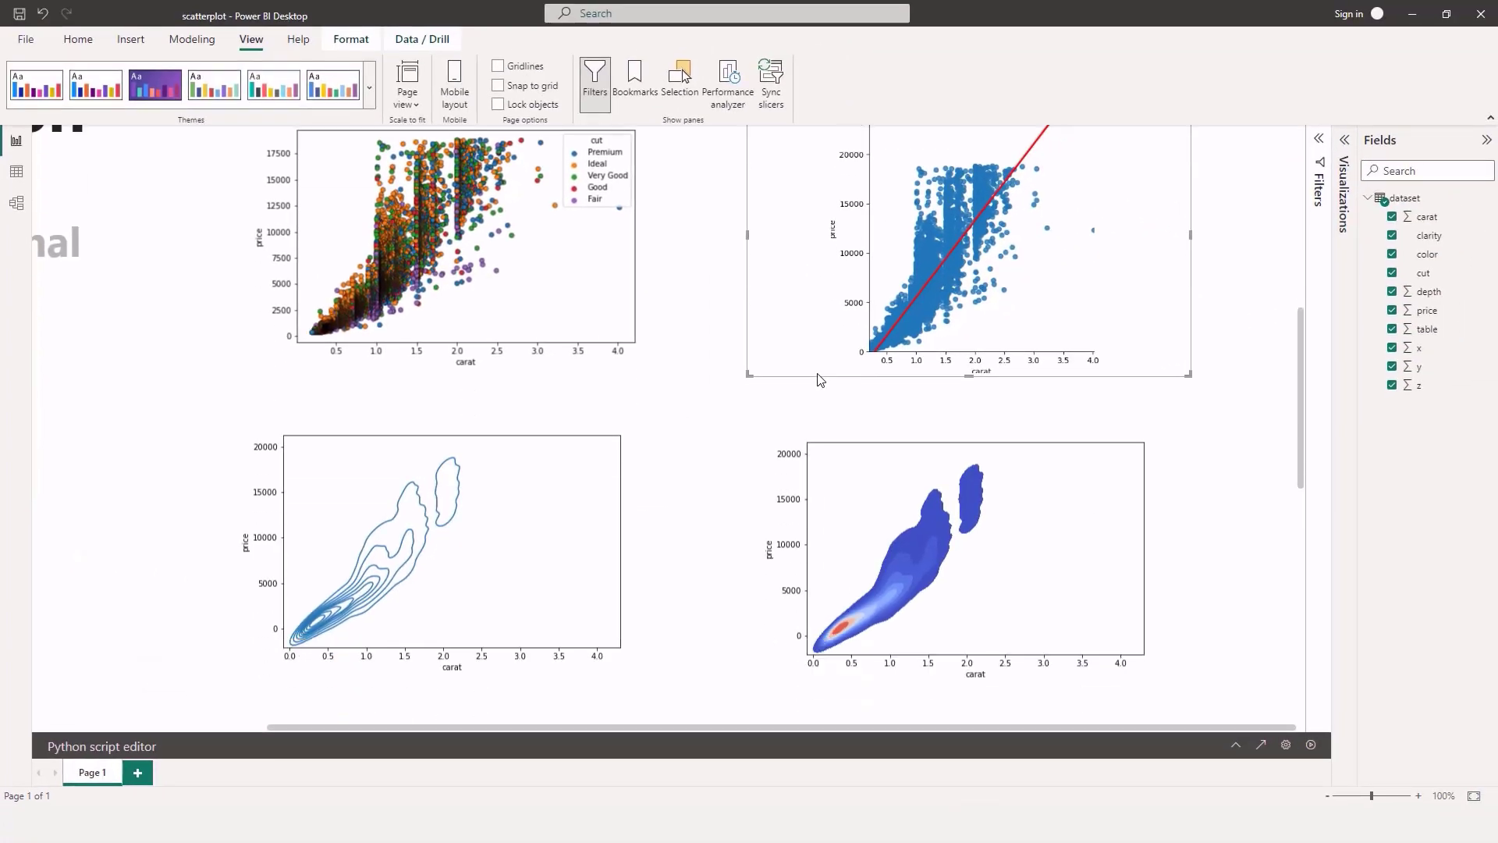
{"action": "scroll", "coordinate": [819, 380], "scroll_direction": "down", "scroll_amount": 2}
{"action": "left_click_drag", "start_coordinate": [601, 727], "coordinate": [349, 712]}
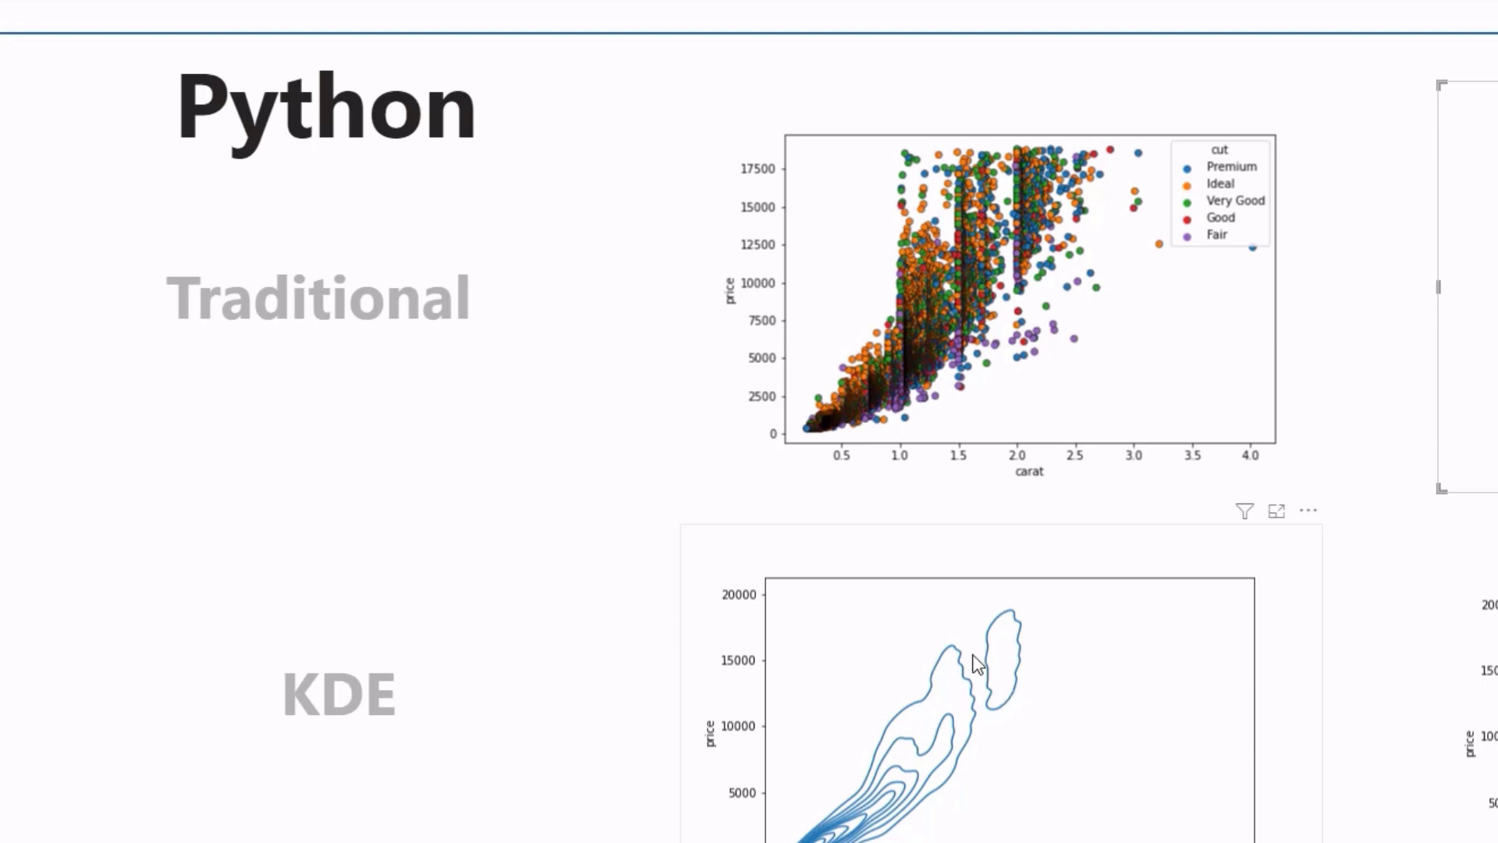
Review the contour visual's sns.kdeplot script, then scroll right to the filled KDE chart
{"action": "left_click", "coordinate": [1009, 607]}
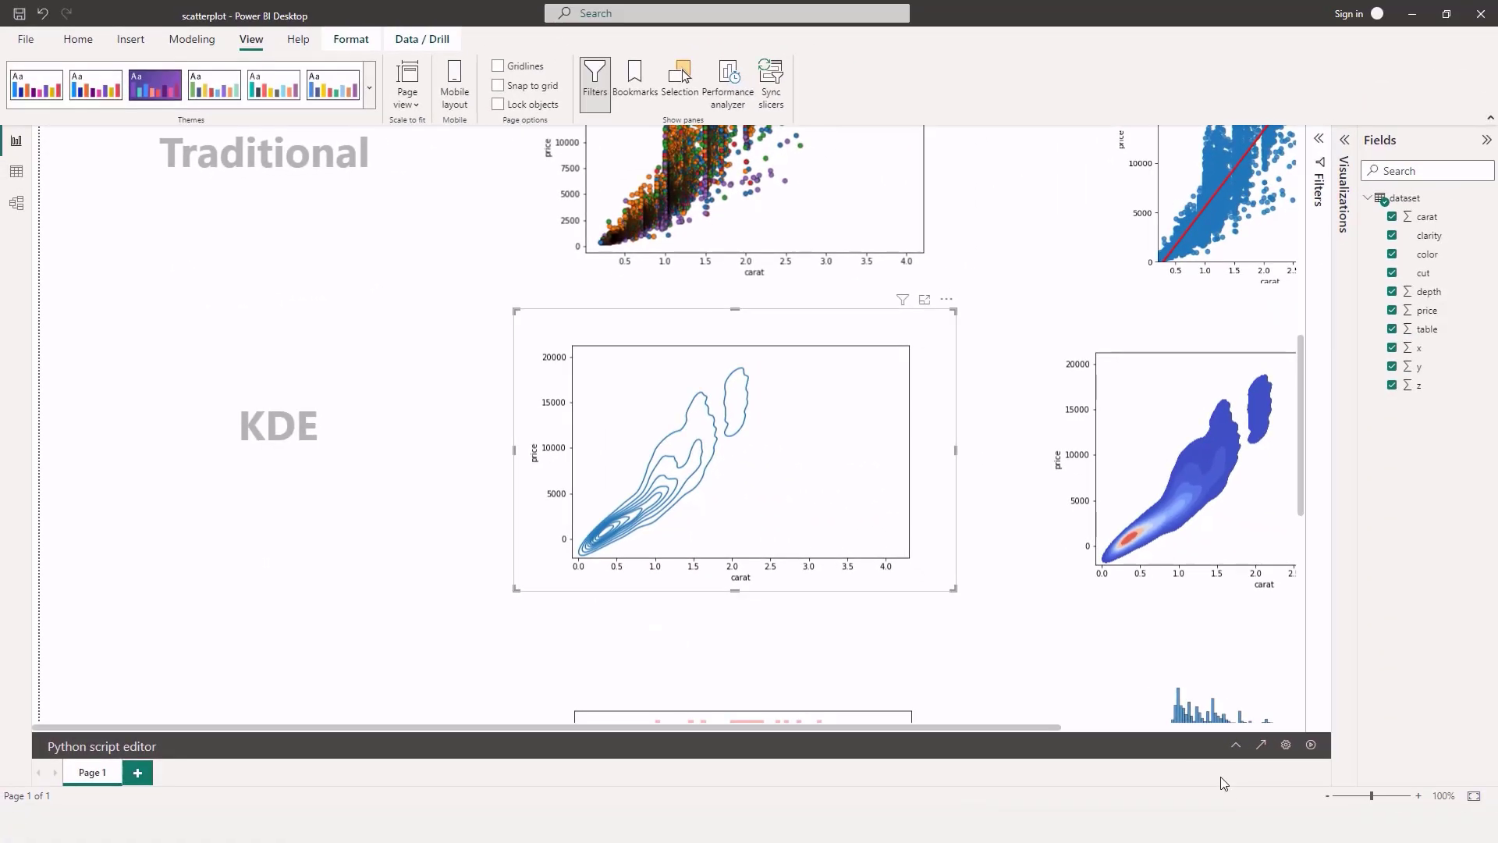
{"action": "left_click", "coordinate": [1235, 745]}
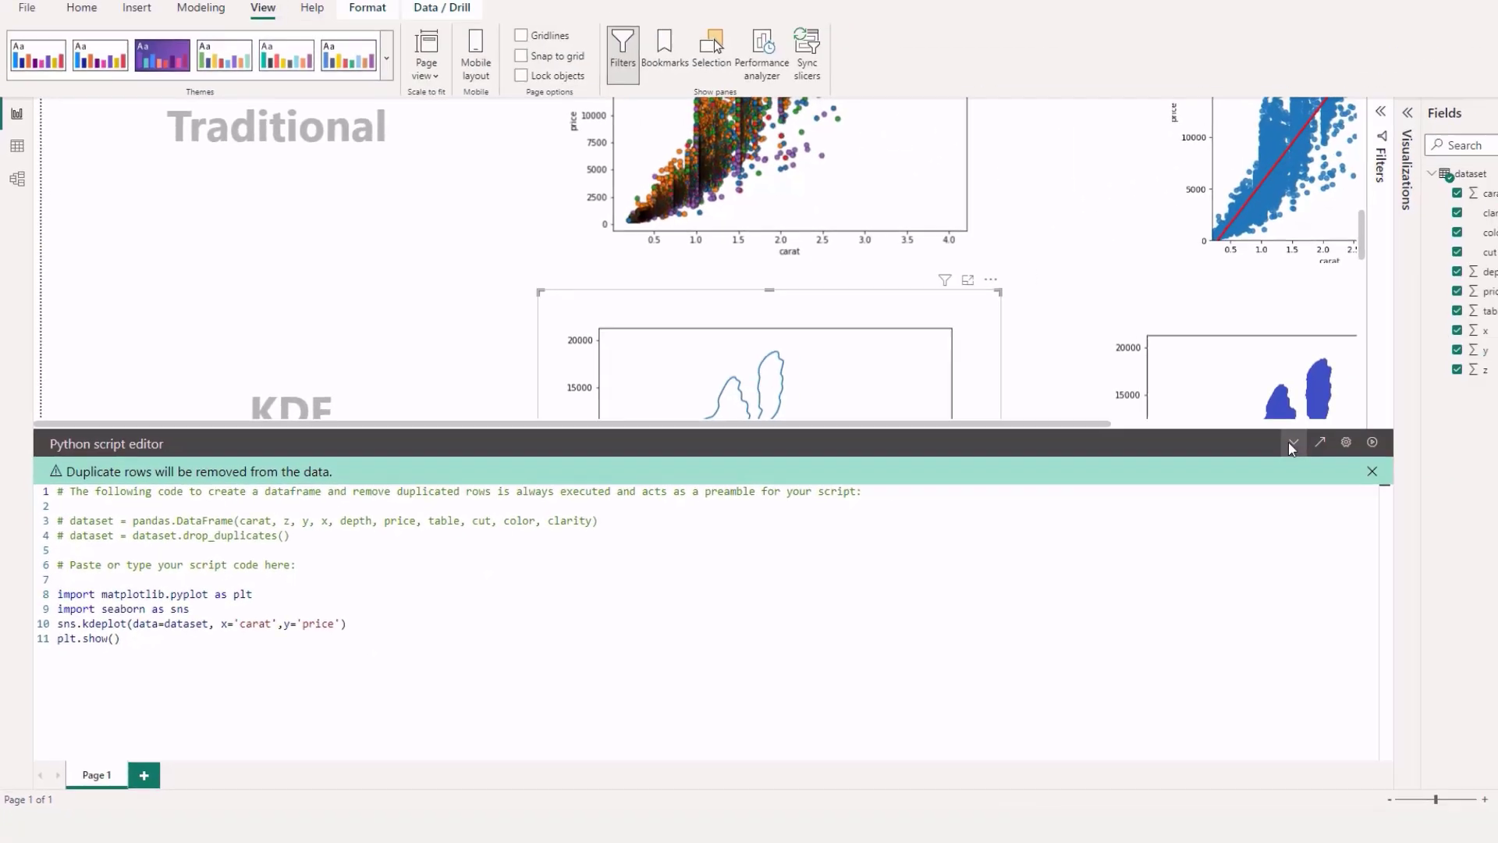
{"action": "left_click", "coordinate": [1289, 441]}
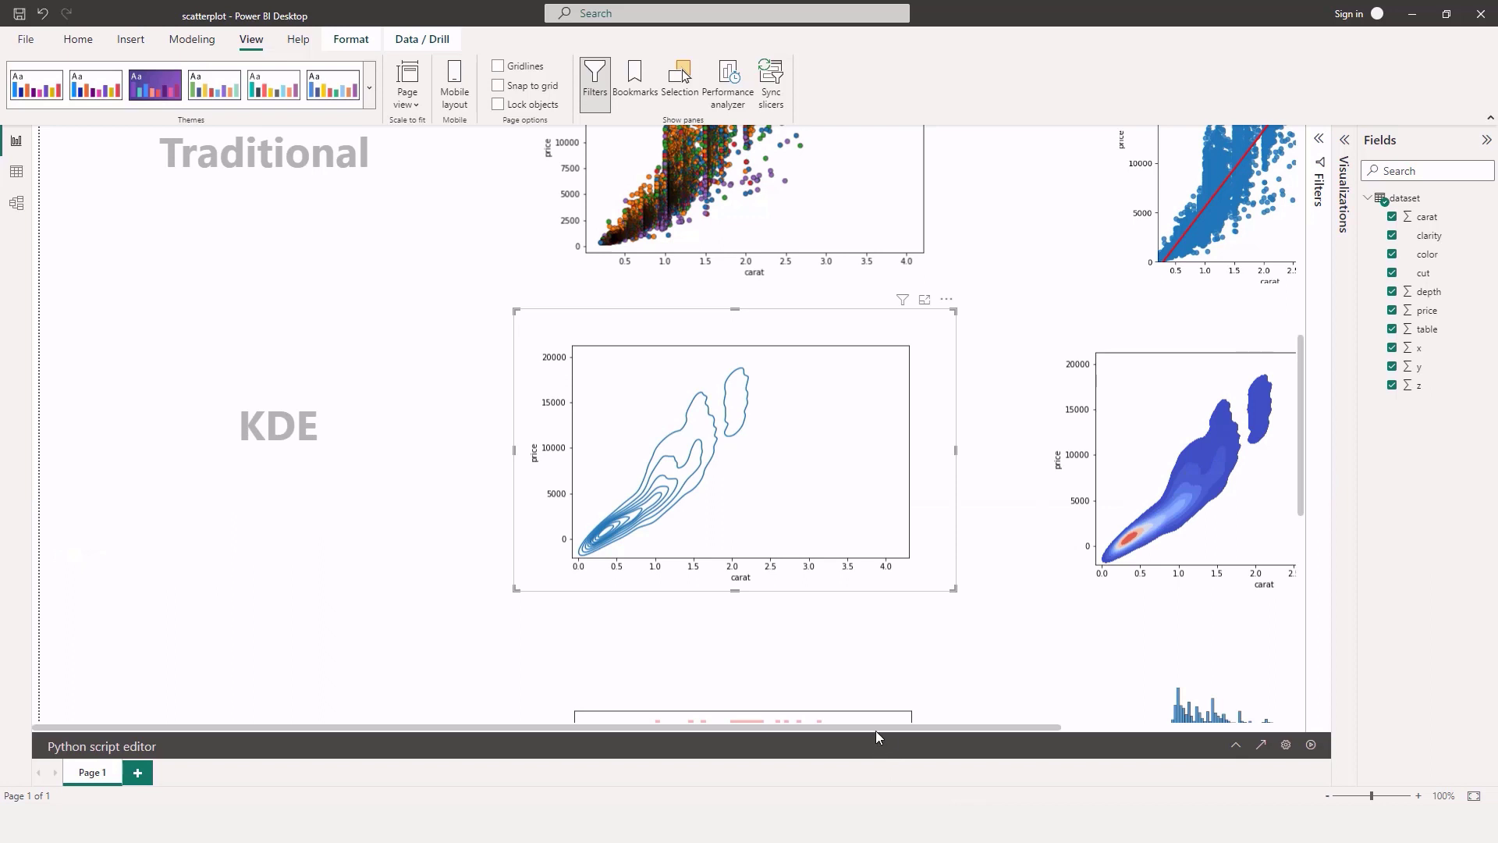
{"action": "left_click_drag", "start_coordinate": [874, 727], "coordinate": [1098, 717]}
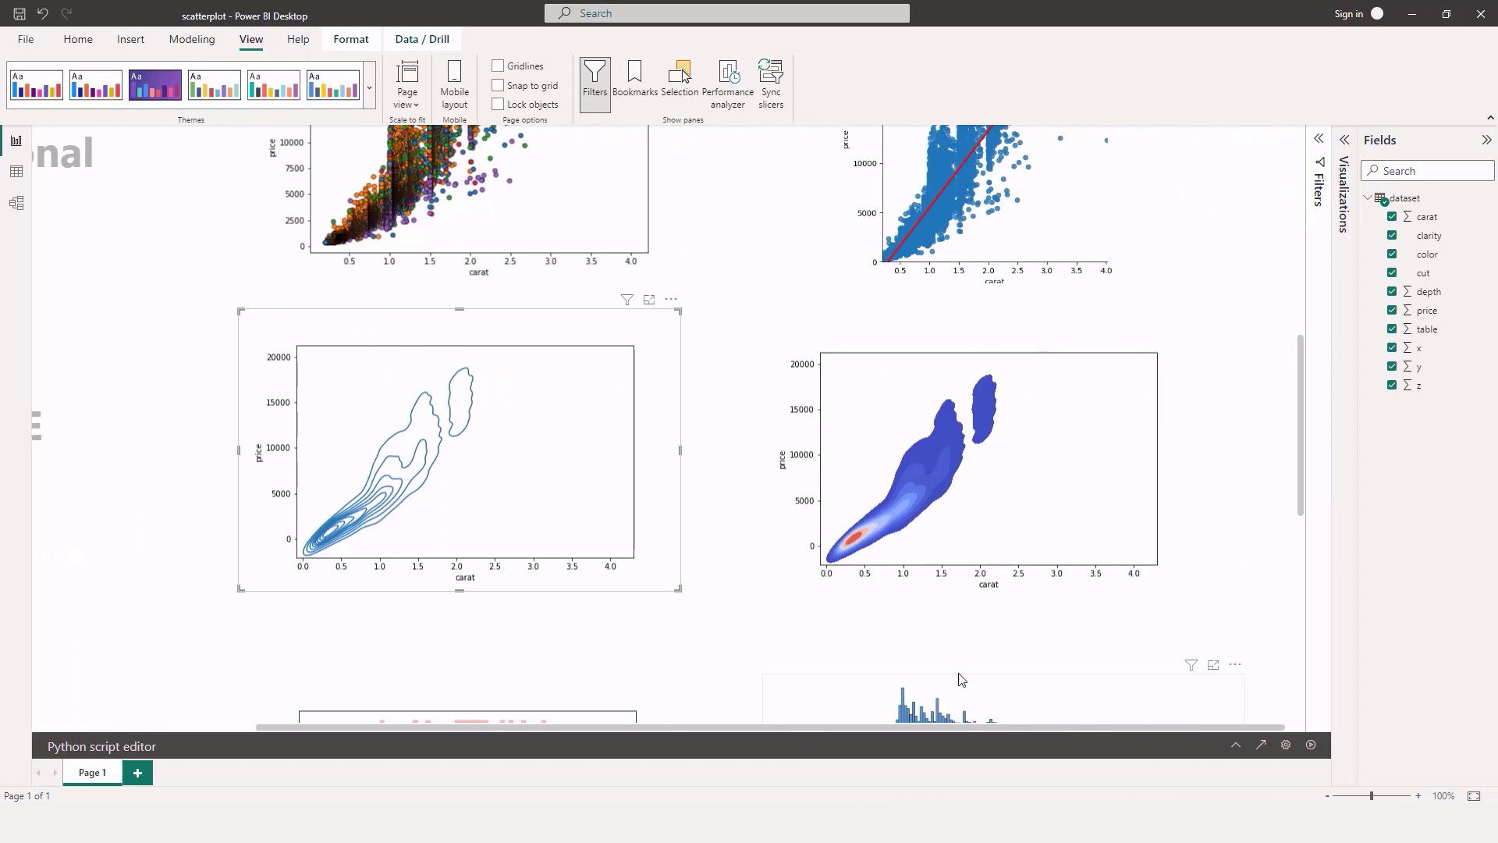
Change the filled KDE plot's cmap from 'coolwarm' to 'magma' and rerun its script
{"action": "left_click", "coordinate": [738, 605]}
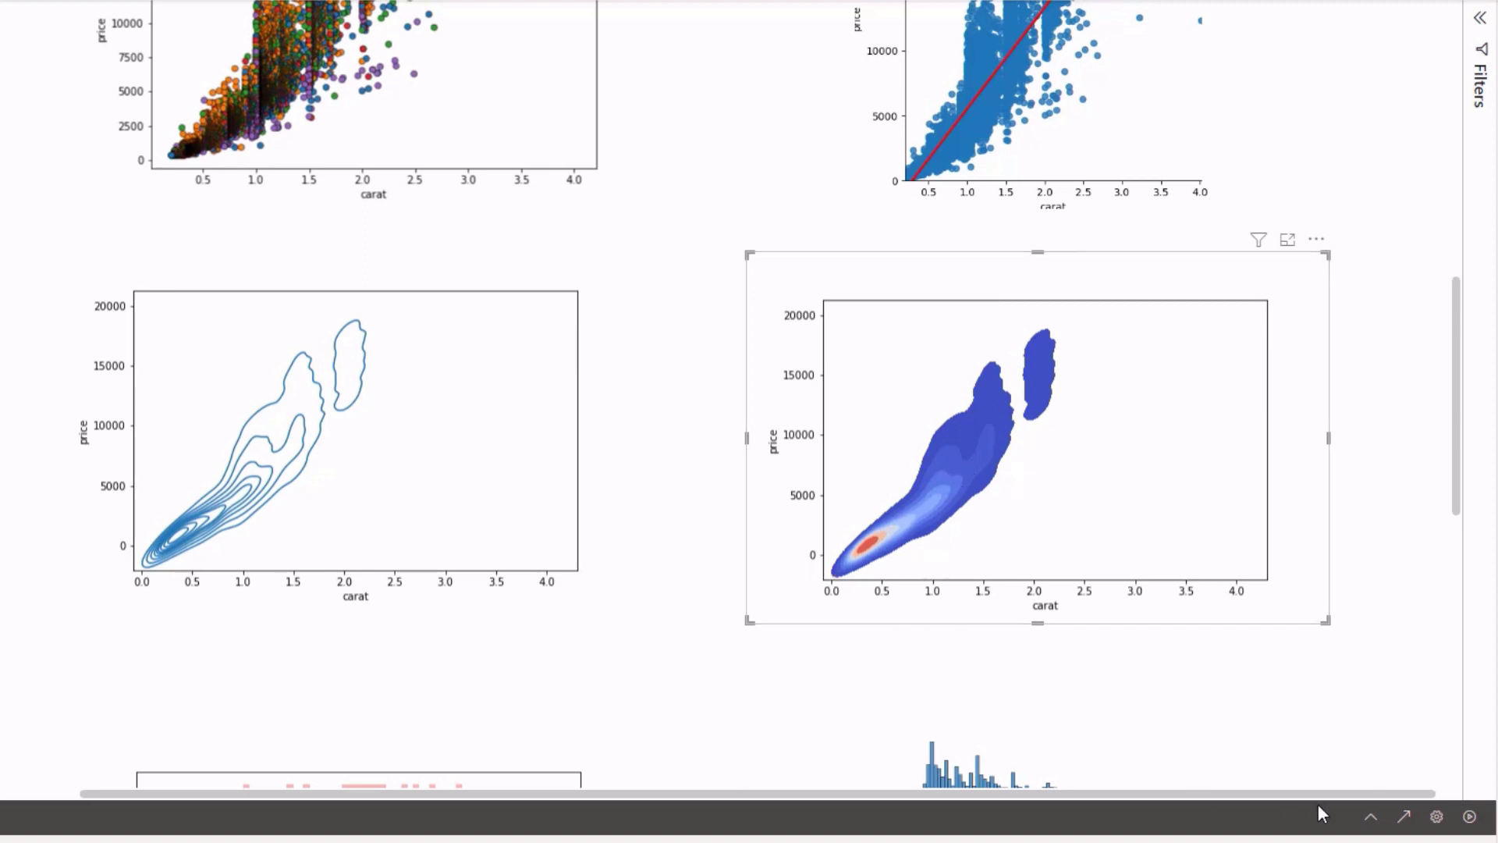
{"action": "left_click", "coordinate": [1370, 816]}
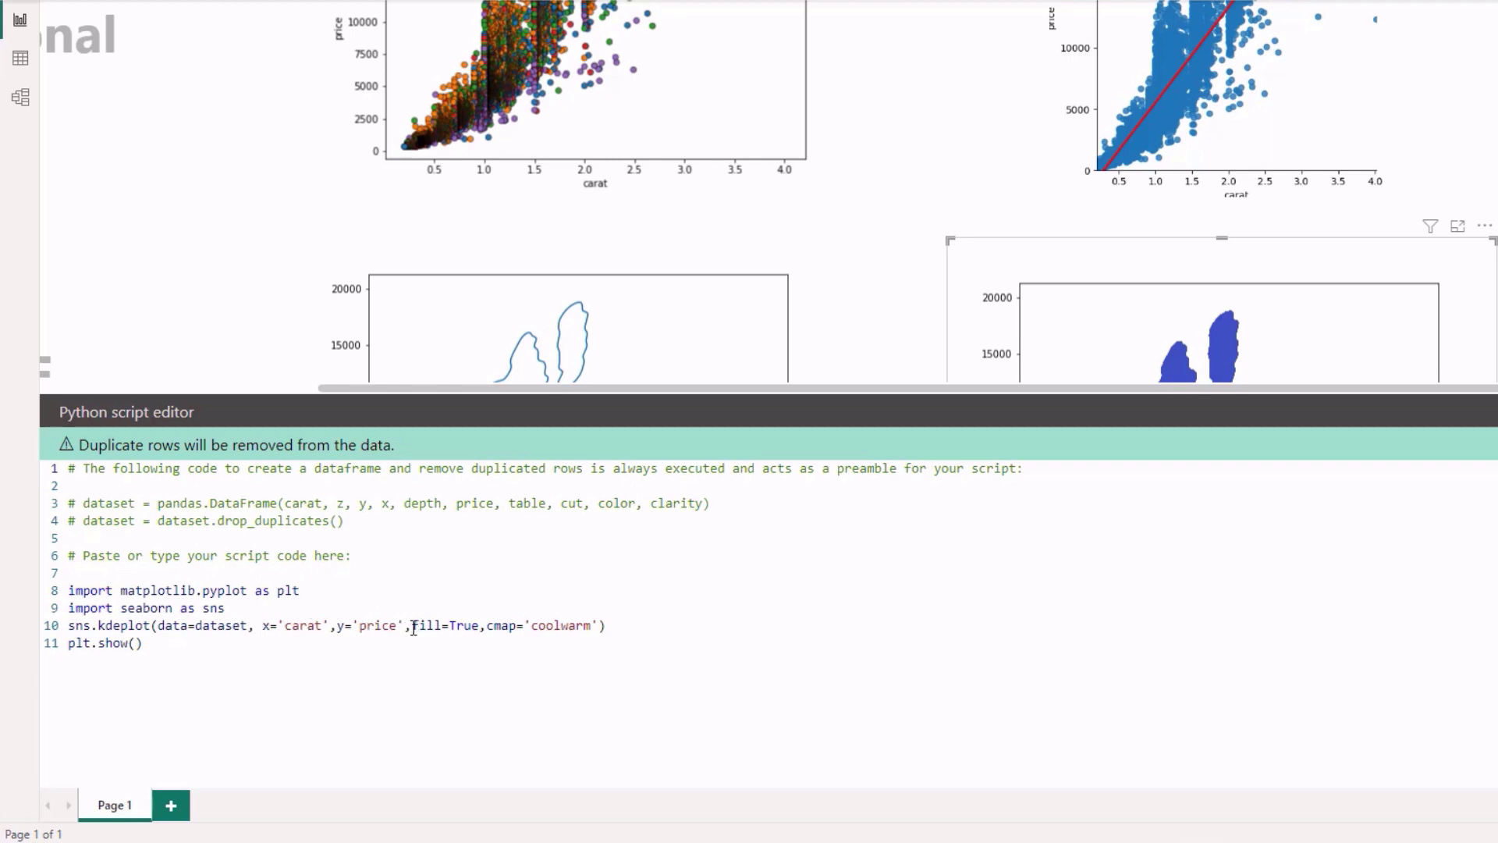
{"action": "left_click_drag", "start_coordinate": [413, 628], "coordinate": [478, 626]}
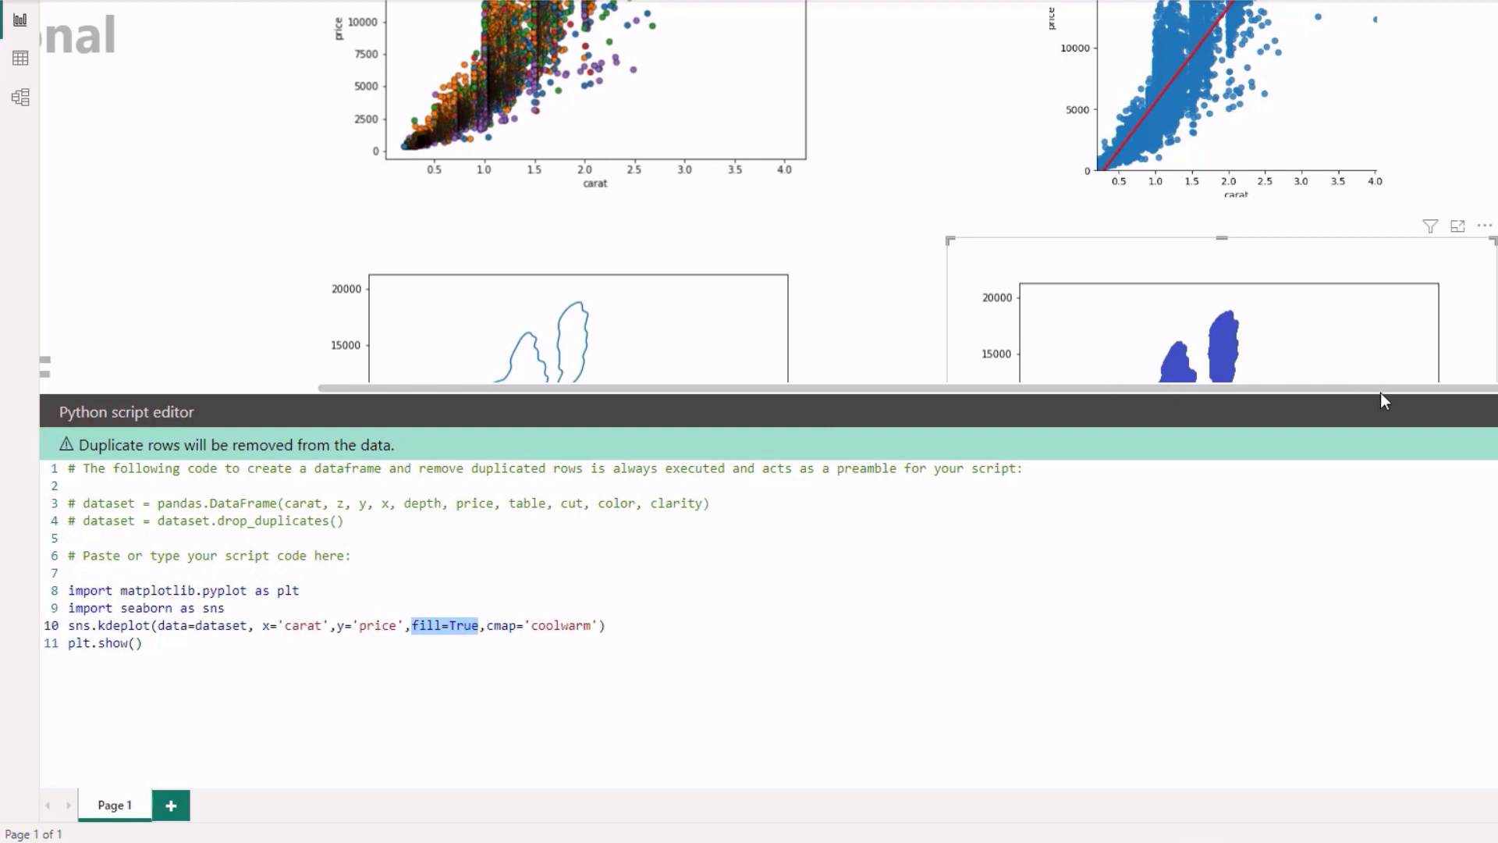
{"action": "left_click_drag", "start_coordinate": [532, 625], "coordinate": [599, 625]}
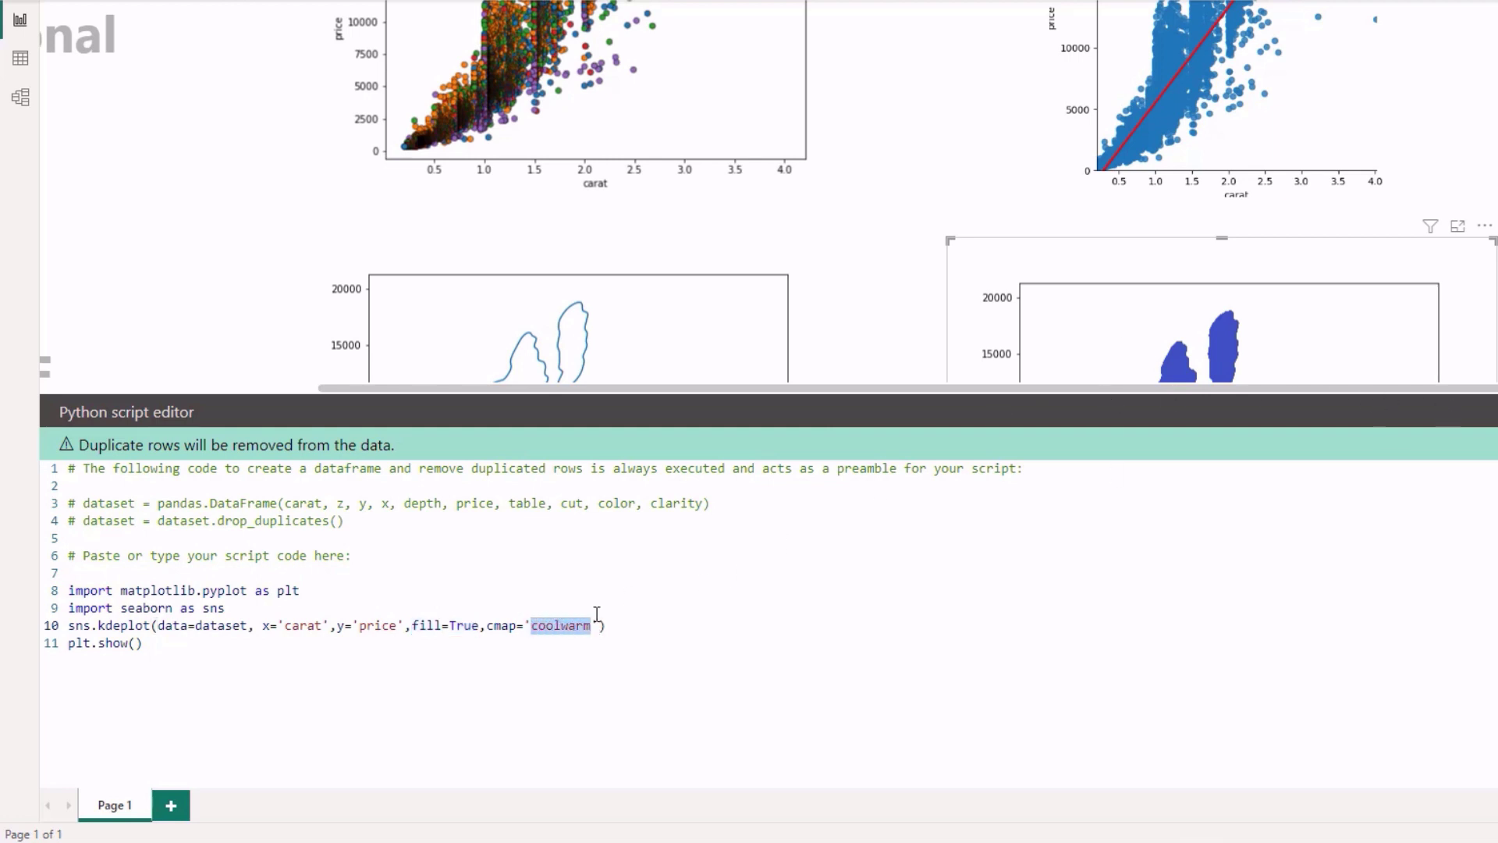
{"action": "key", "text": "BackSpace"}
{"action": "type", "text": "magma"}
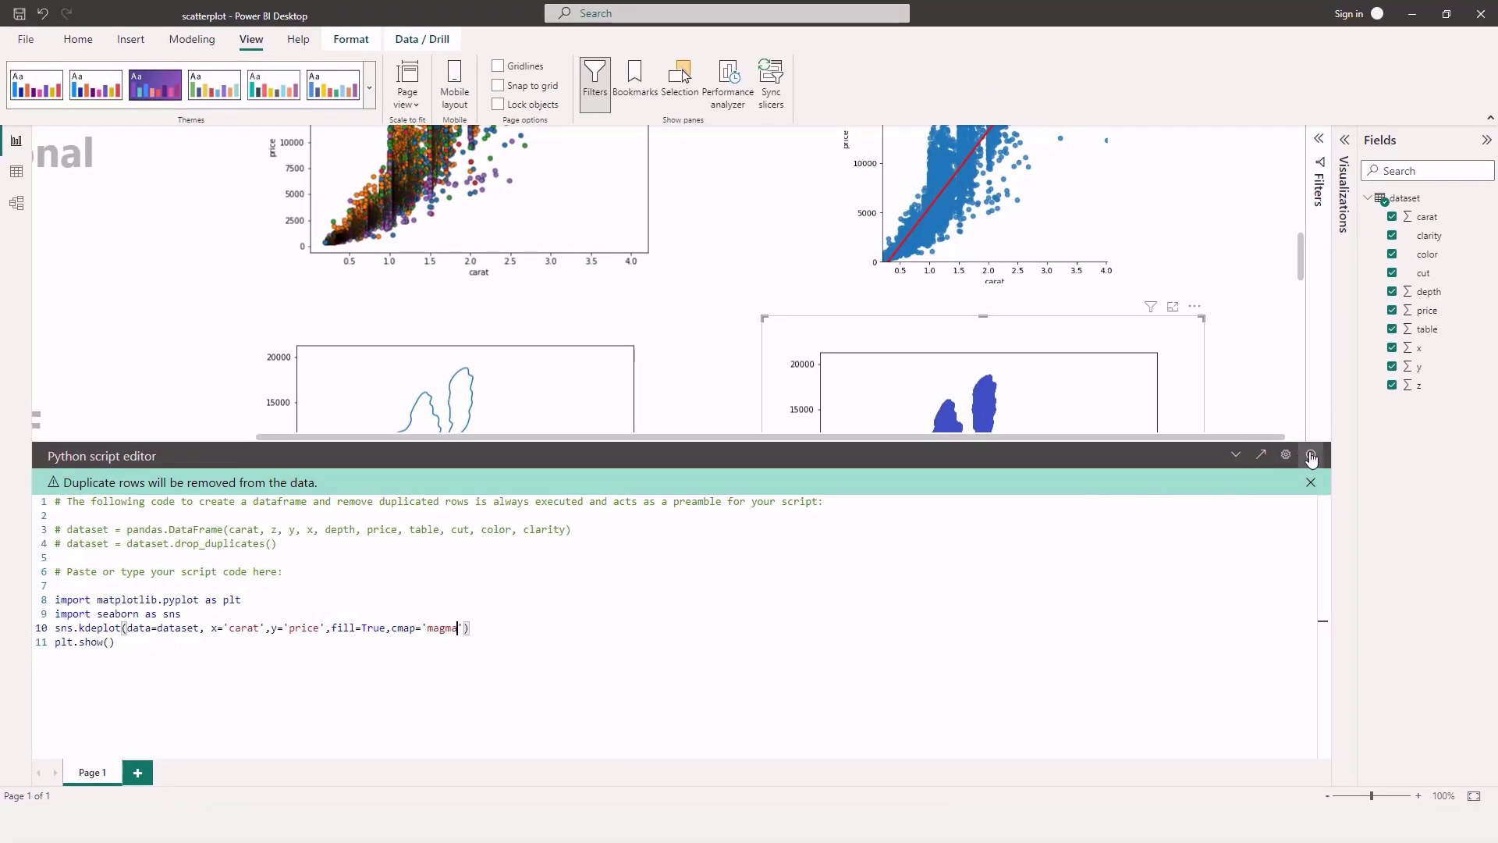
{"action": "left_click", "coordinate": [1311, 454]}
{"action": "left_click", "coordinate": [1238, 457]}
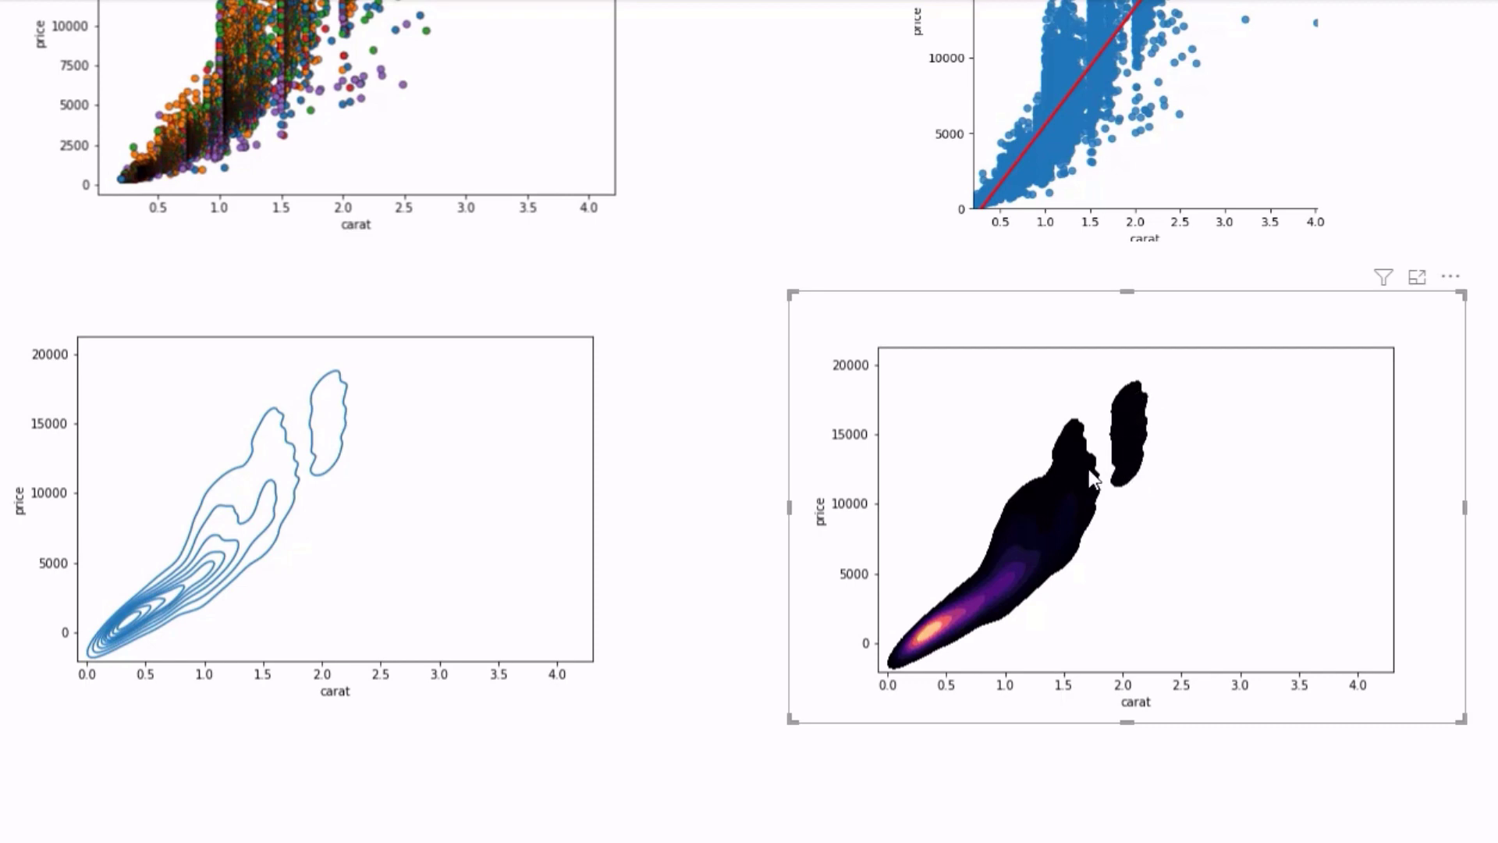
Scroll the canvas to the Histogram row with the red 2D histogram and joint plot
{"action": "scroll", "coordinate": [579, 540], "scroll_direction": "up", "scroll_amount": 4}
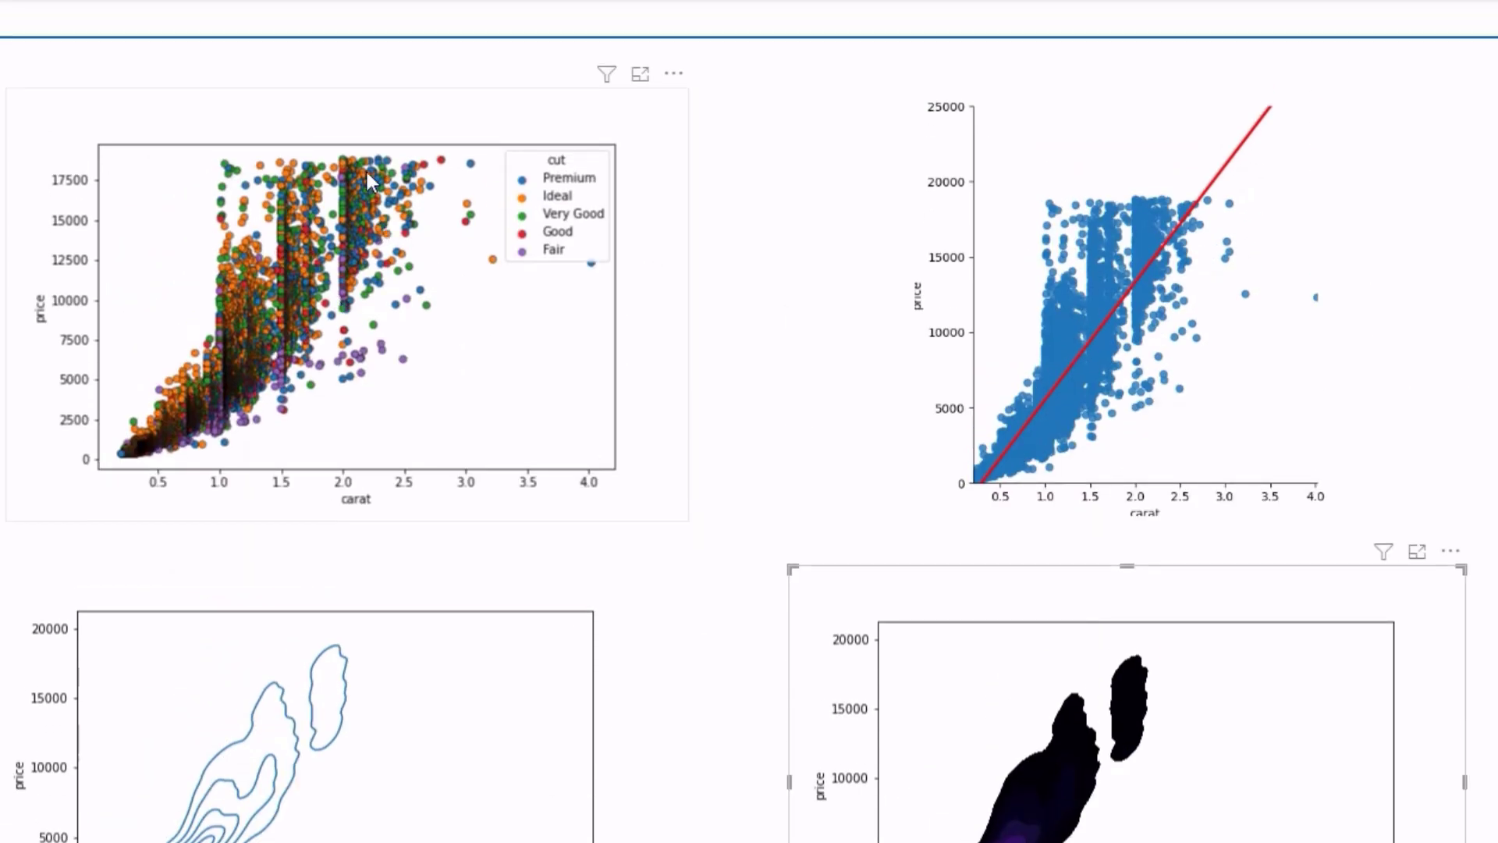
{"action": "scroll", "coordinate": [763, 457], "scroll_direction": "down", "scroll_amount": 8}
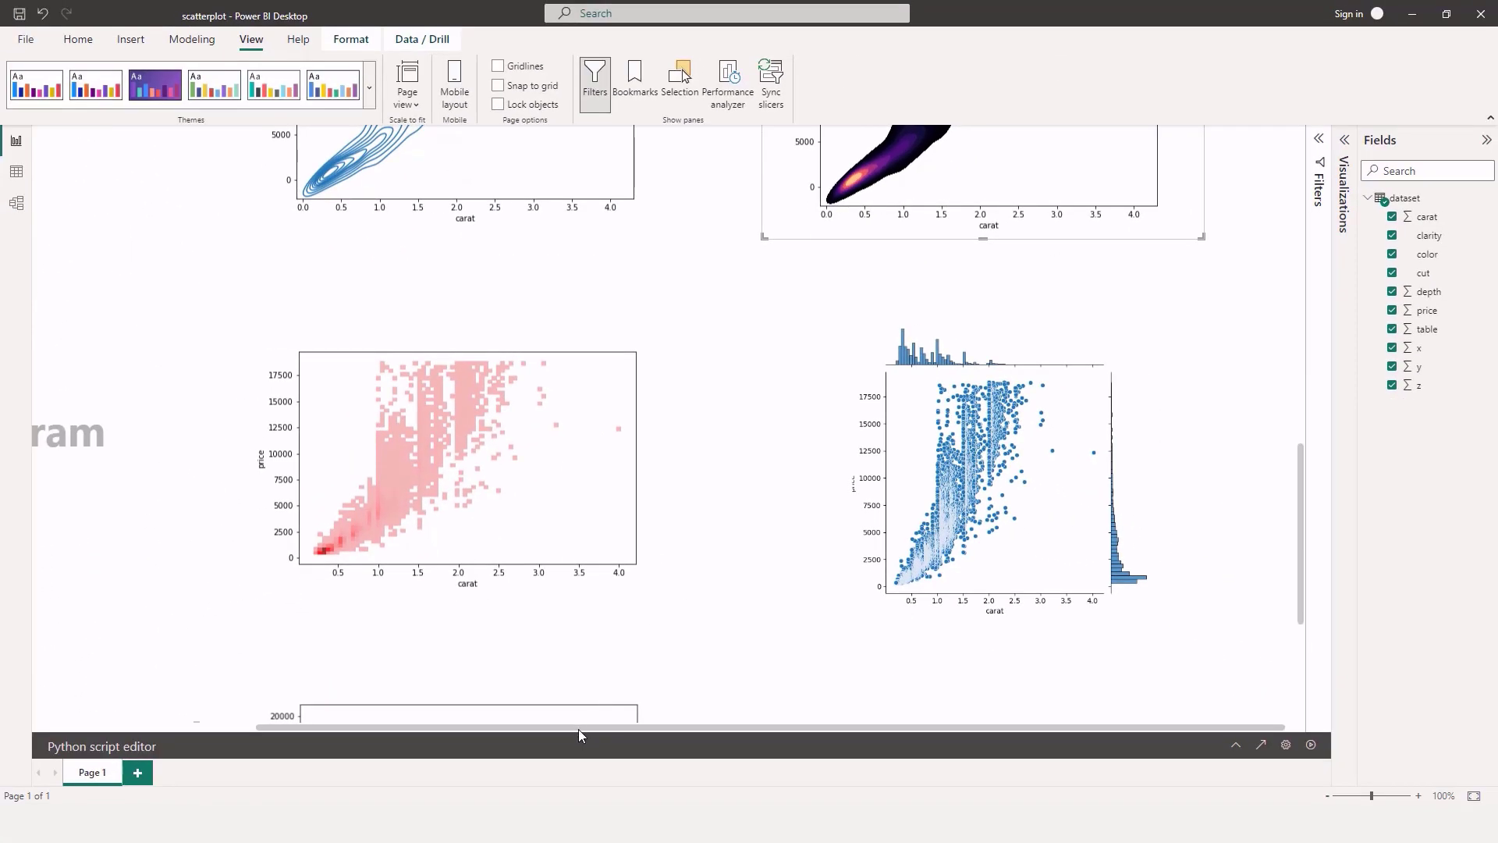
{"action": "left_click_drag", "start_coordinate": [578, 728], "coordinate": [326, 729]}
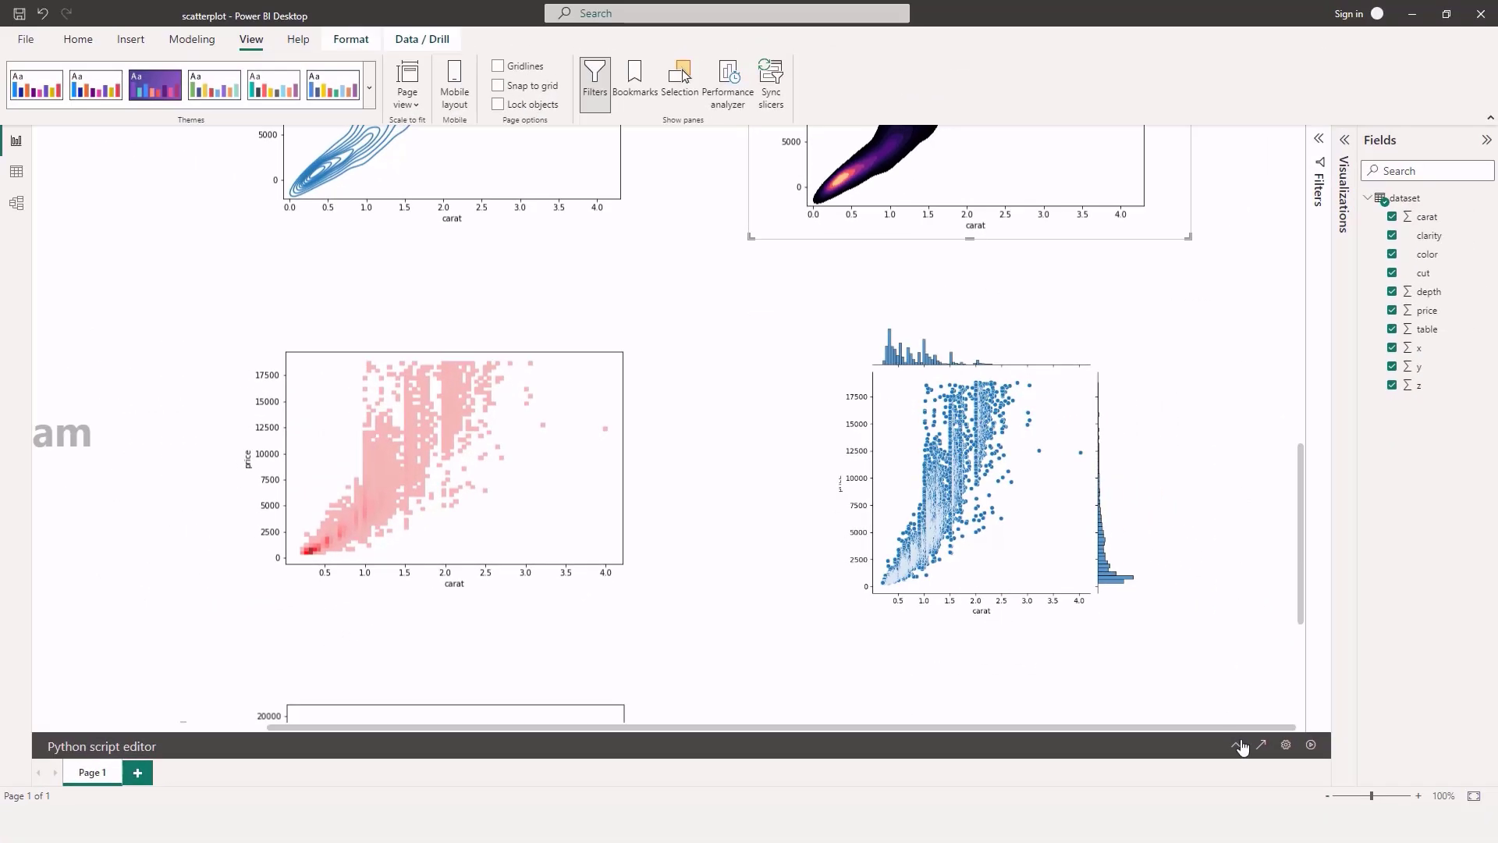
Add kind='hex' to the joint plot's sns.jointplot call to render it as a hexbin
{"action": "left_click", "coordinate": [1236, 746]}
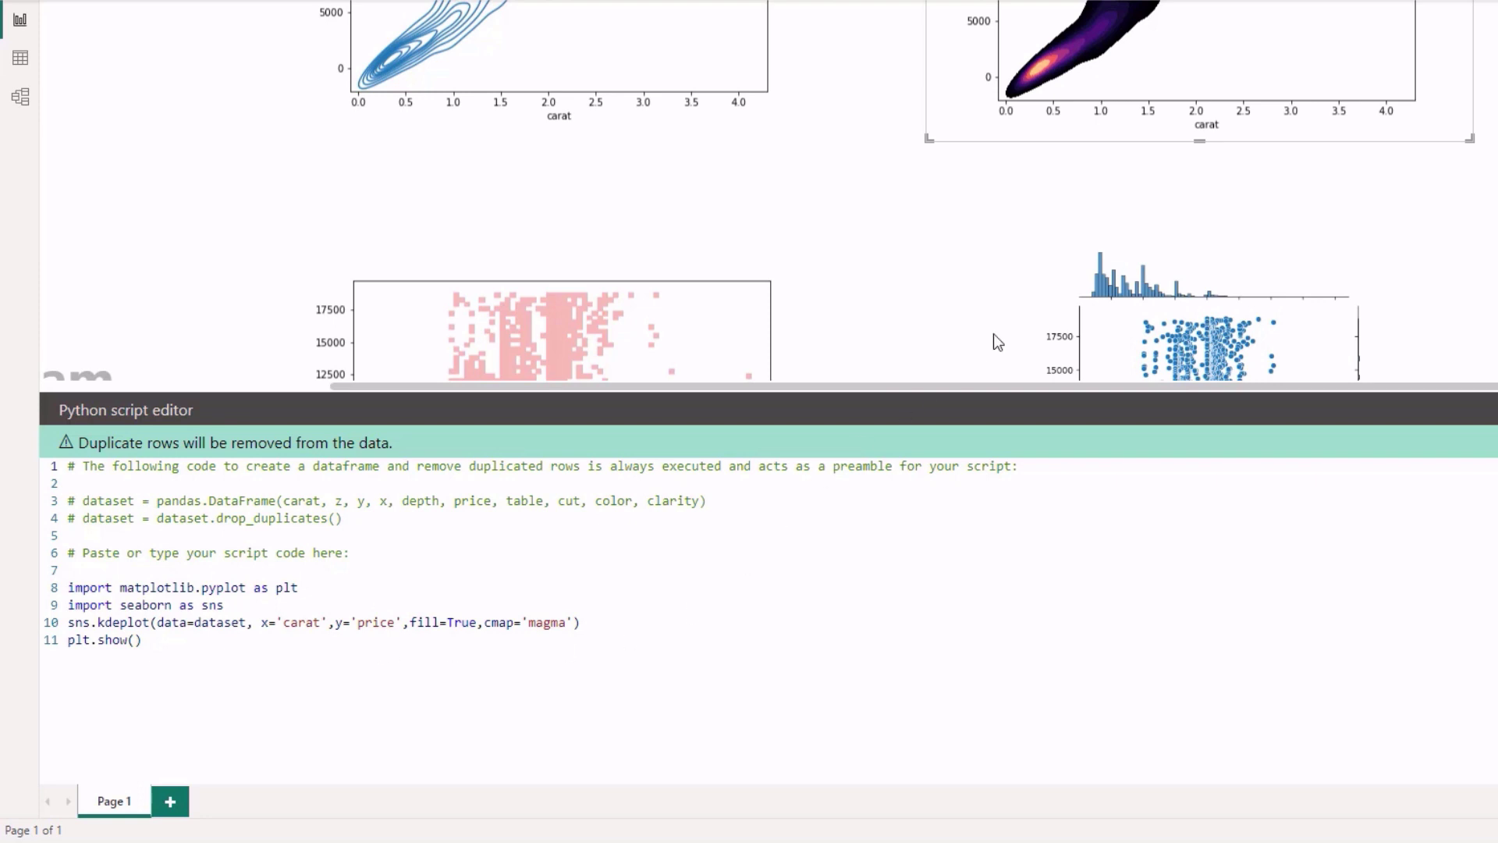
{"action": "left_click", "coordinate": [1108, 265]}
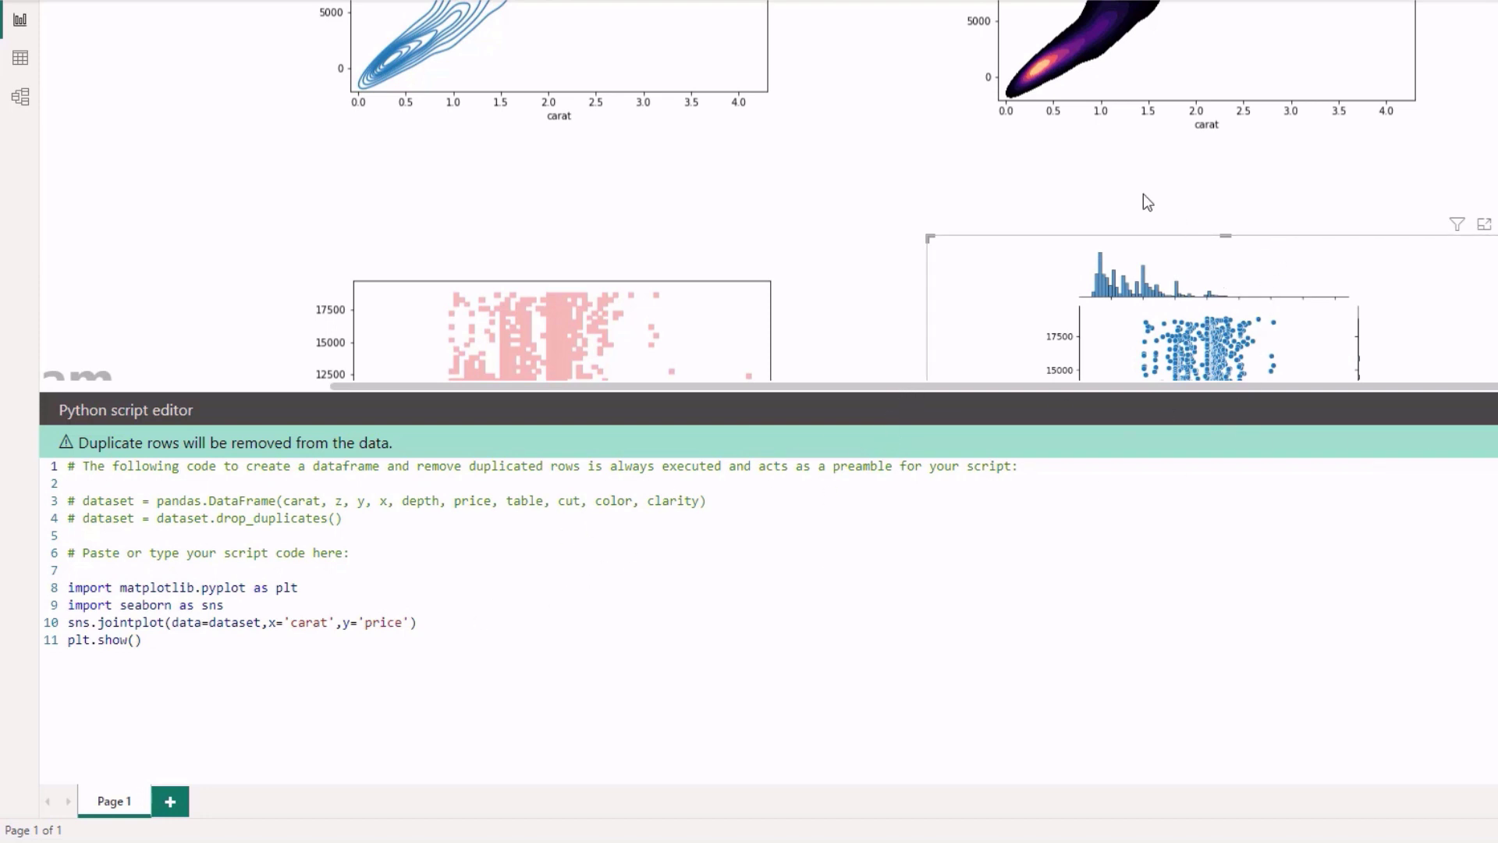
{"action": "scroll", "coordinate": [858, 312], "scroll_direction": "up", "scroll_amount": 4}
{"action": "scroll", "coordinate": [896, 304], "scroll_direction": "up", "scroll_amount": 3}
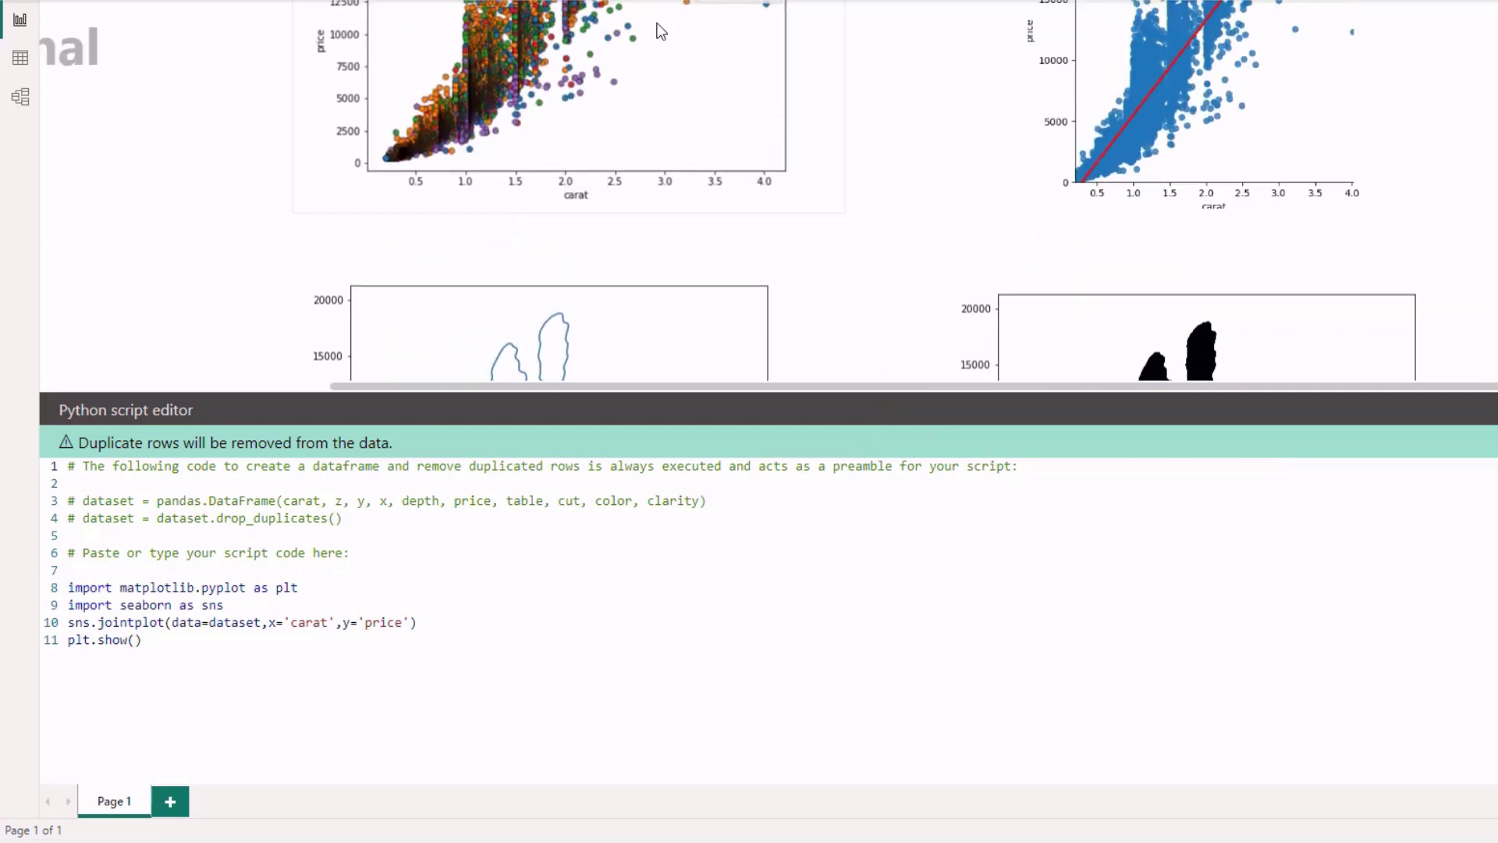
{"action": "scroll", "coordinate": [780, 211], "scroll_direction": "down", "scroll_amount": 6}
{"action": "scroll", "coordinate": [962, 278], "scroll_direction": "down", "scroll_amount": 2}
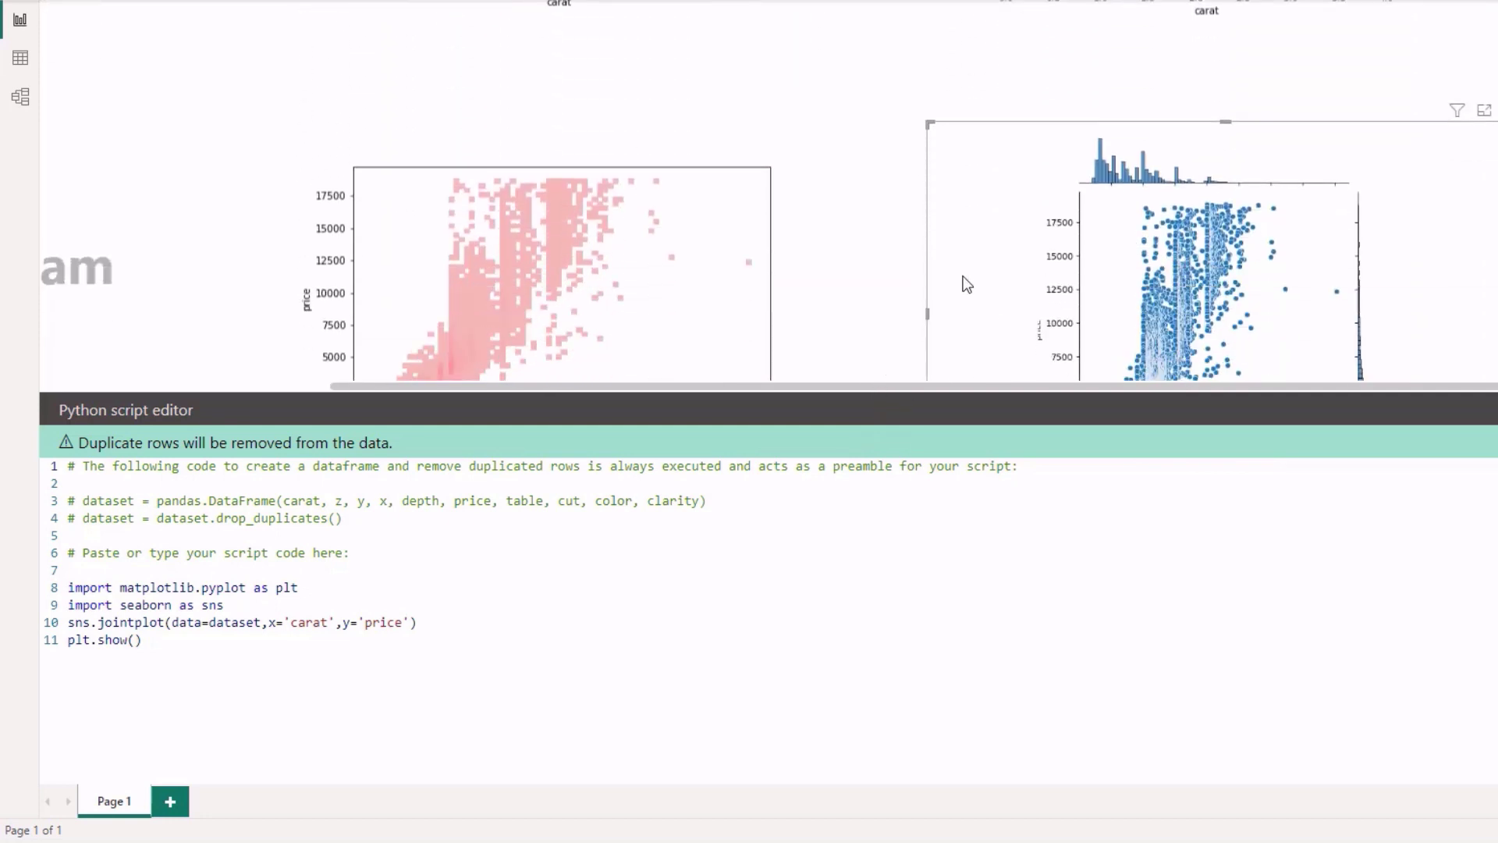
{"action": "left_click", "coordinate": [413, 628]}
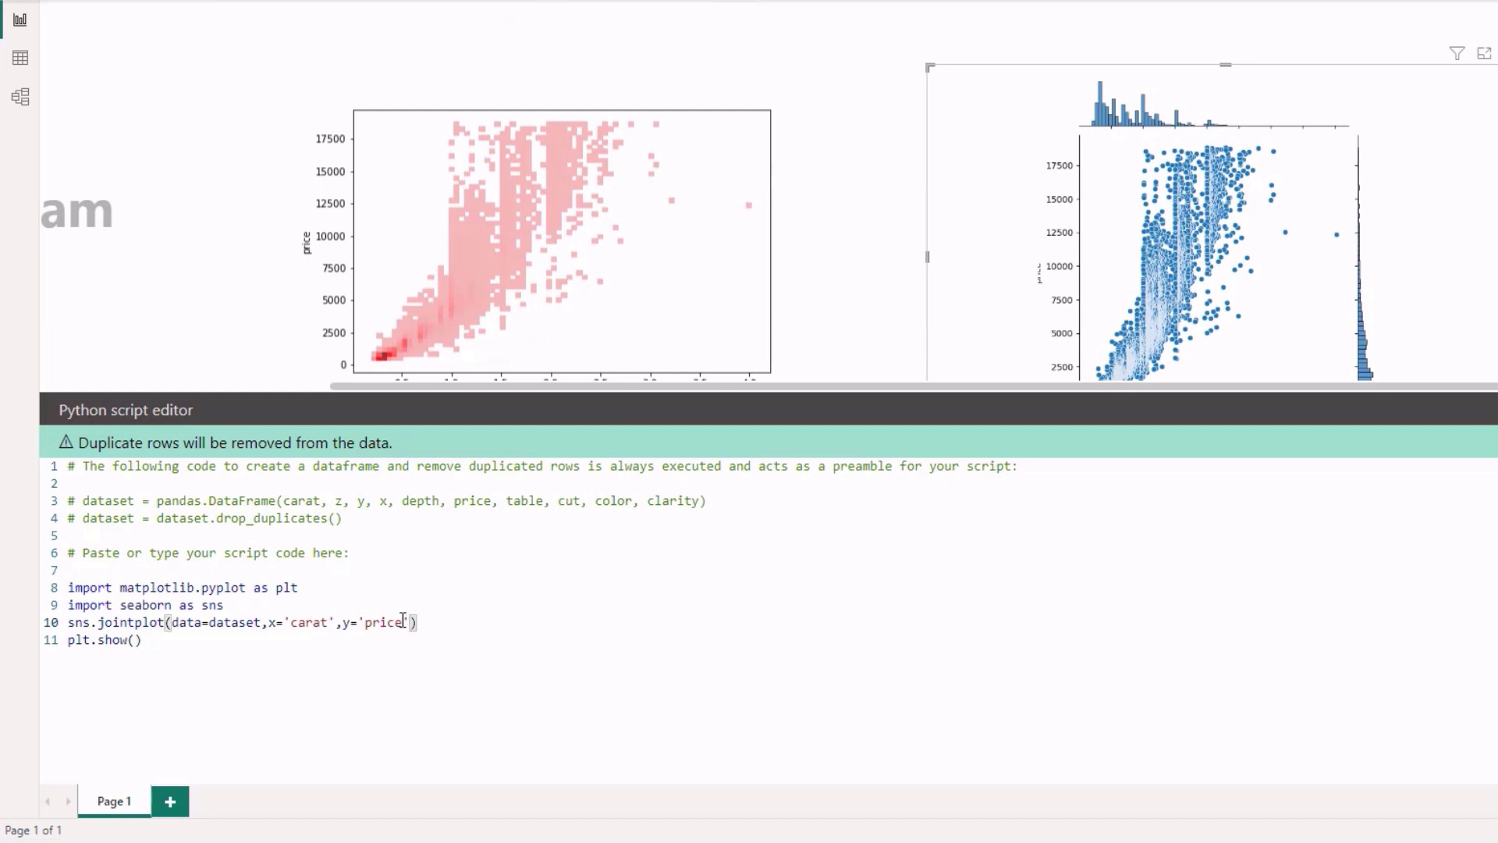
{"action": "type", "text": ",kind='hex"}
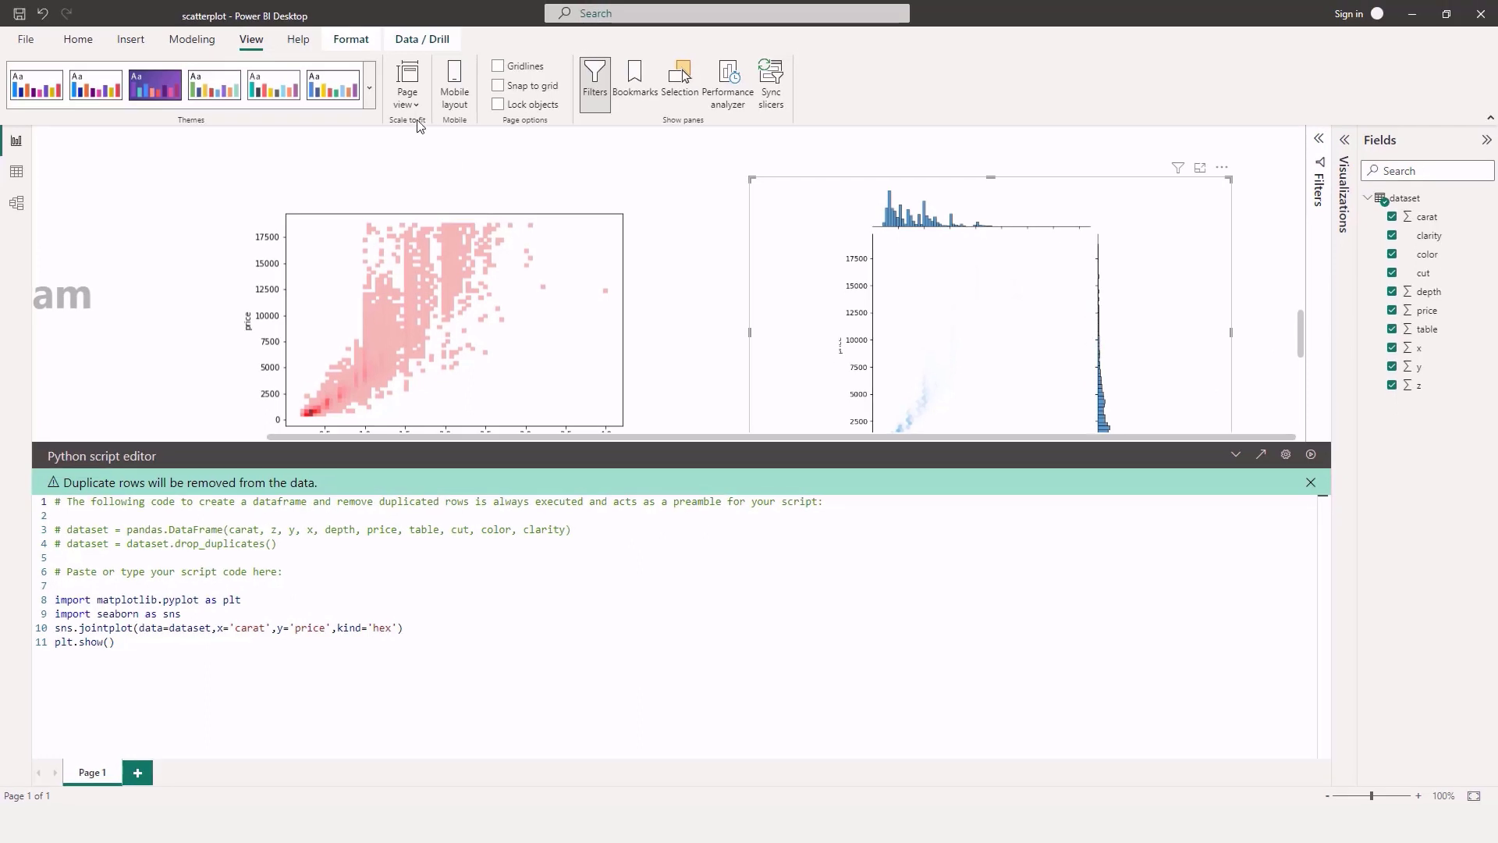
{"action": "scroll", "coordinate": [663, 234], "scroll_direction": "down", "scroll_amount": 2}
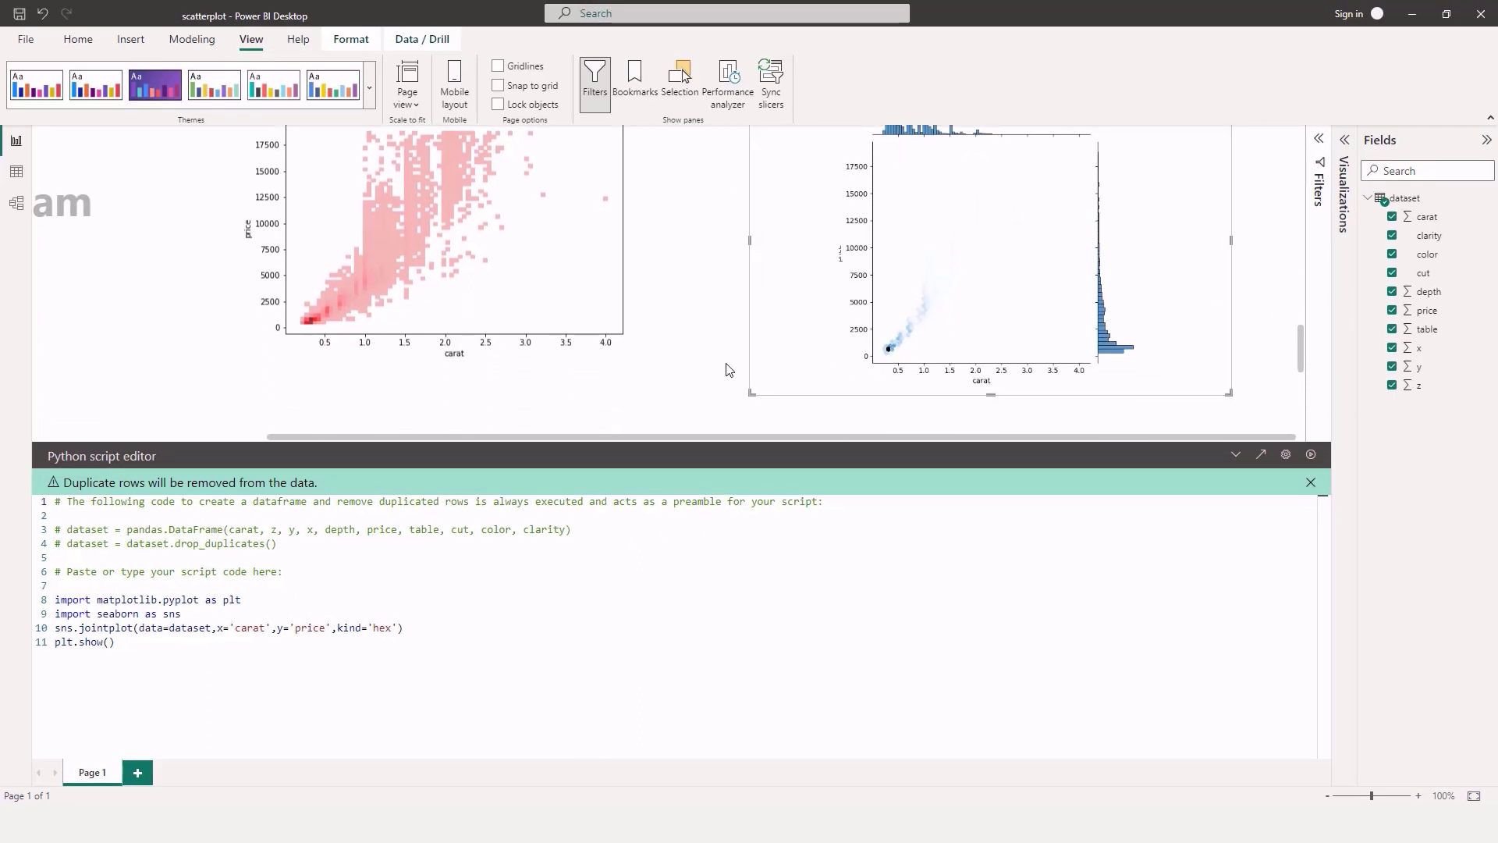
{"action": "left_click", "coordinate": [1234, 454]}
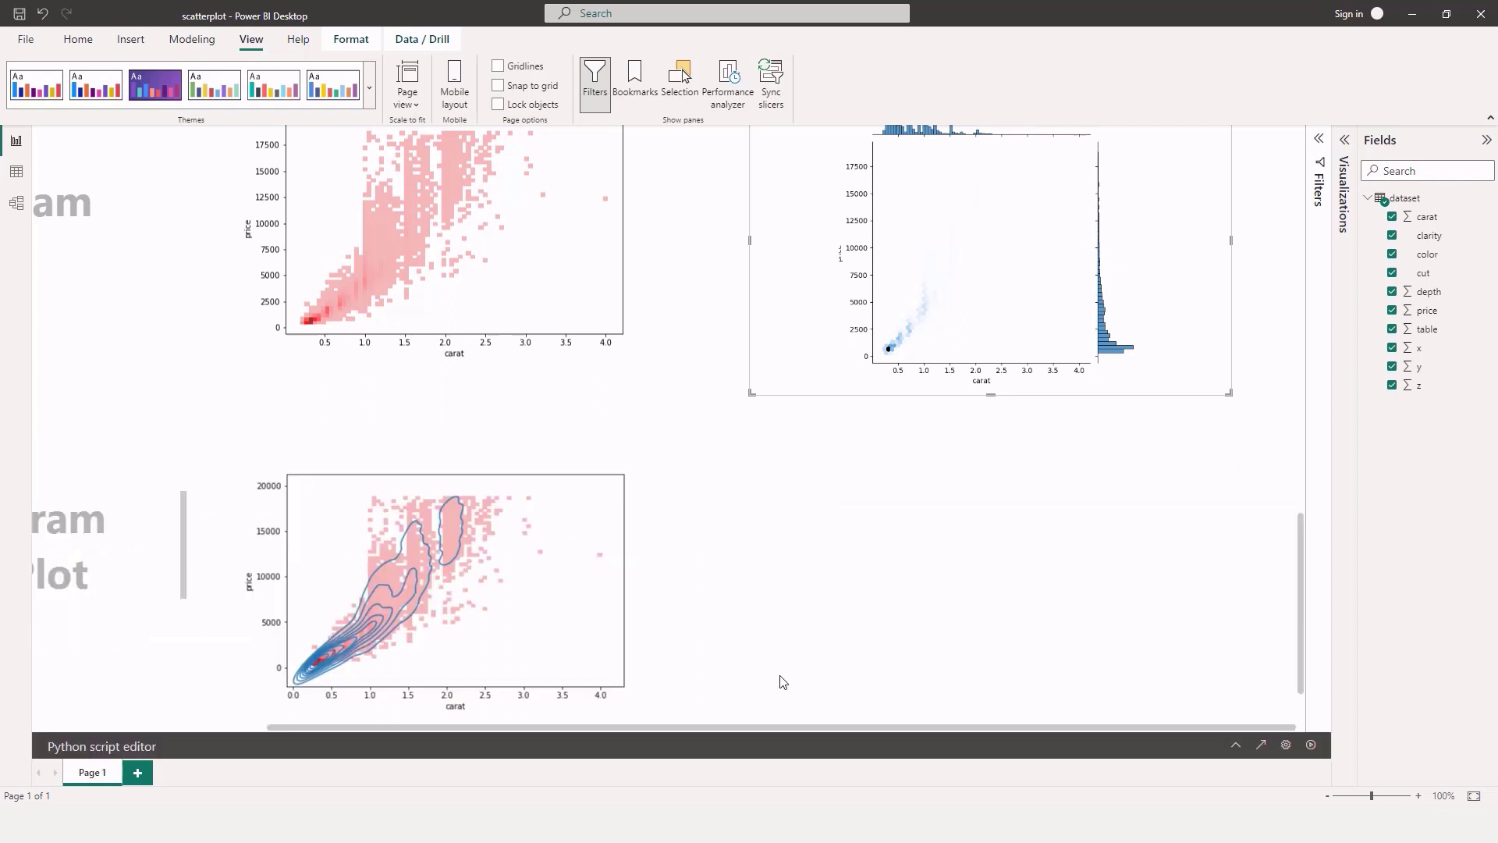
{"action": "scroll", "coordinate": [829, 585], "scroll_direction": "up", "scroll_amount": 3}
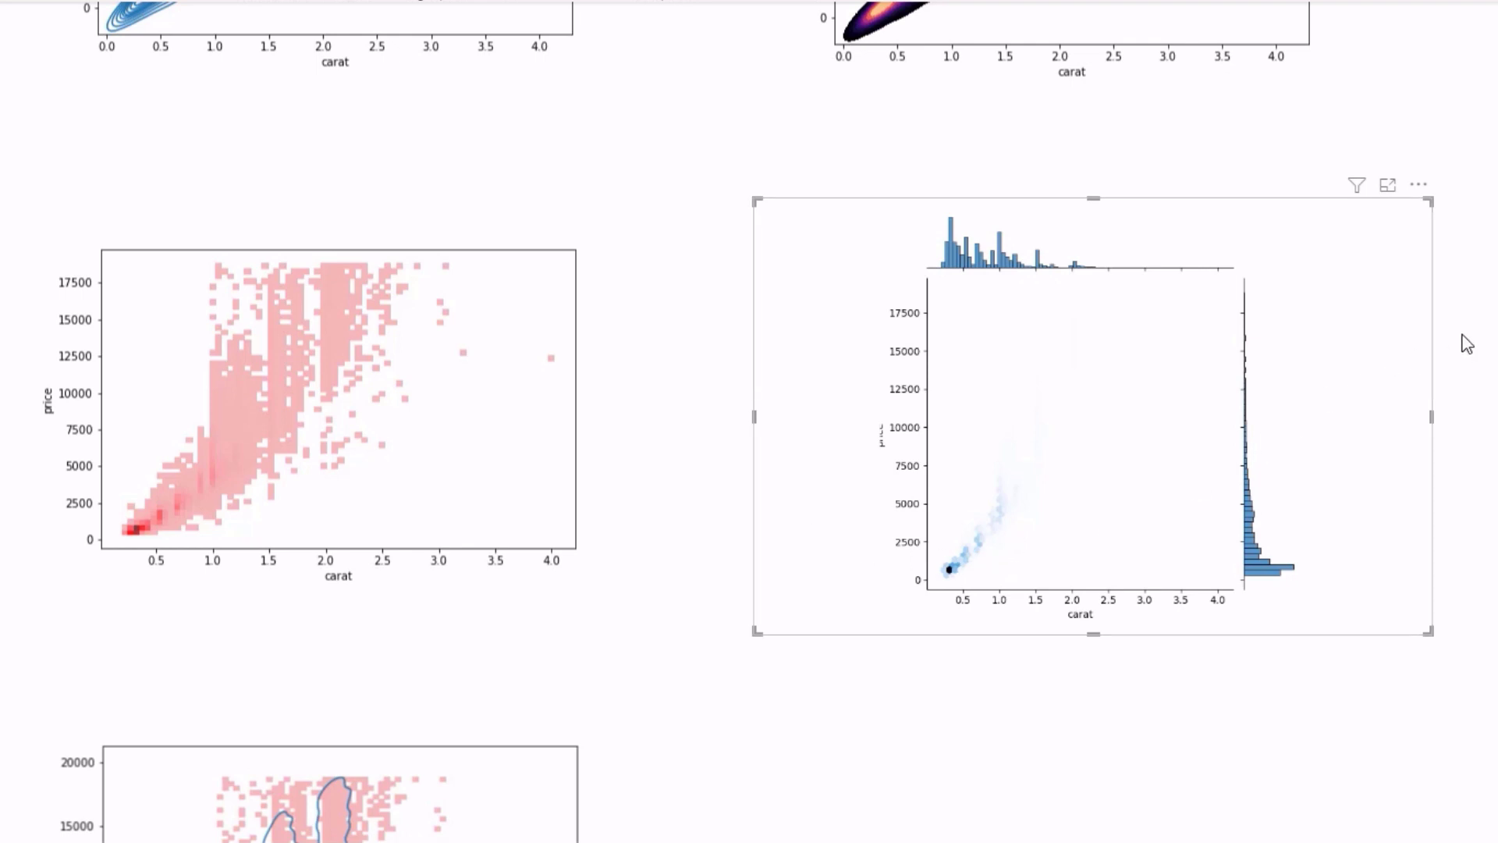
Scroll down to the Histogram KDE Plot, with blue KDE contours over a red price-carat histogram
{"action": "scroll", "coordinate": [939, 536], "scroll_direction": "down", "scroll_amount": 3}
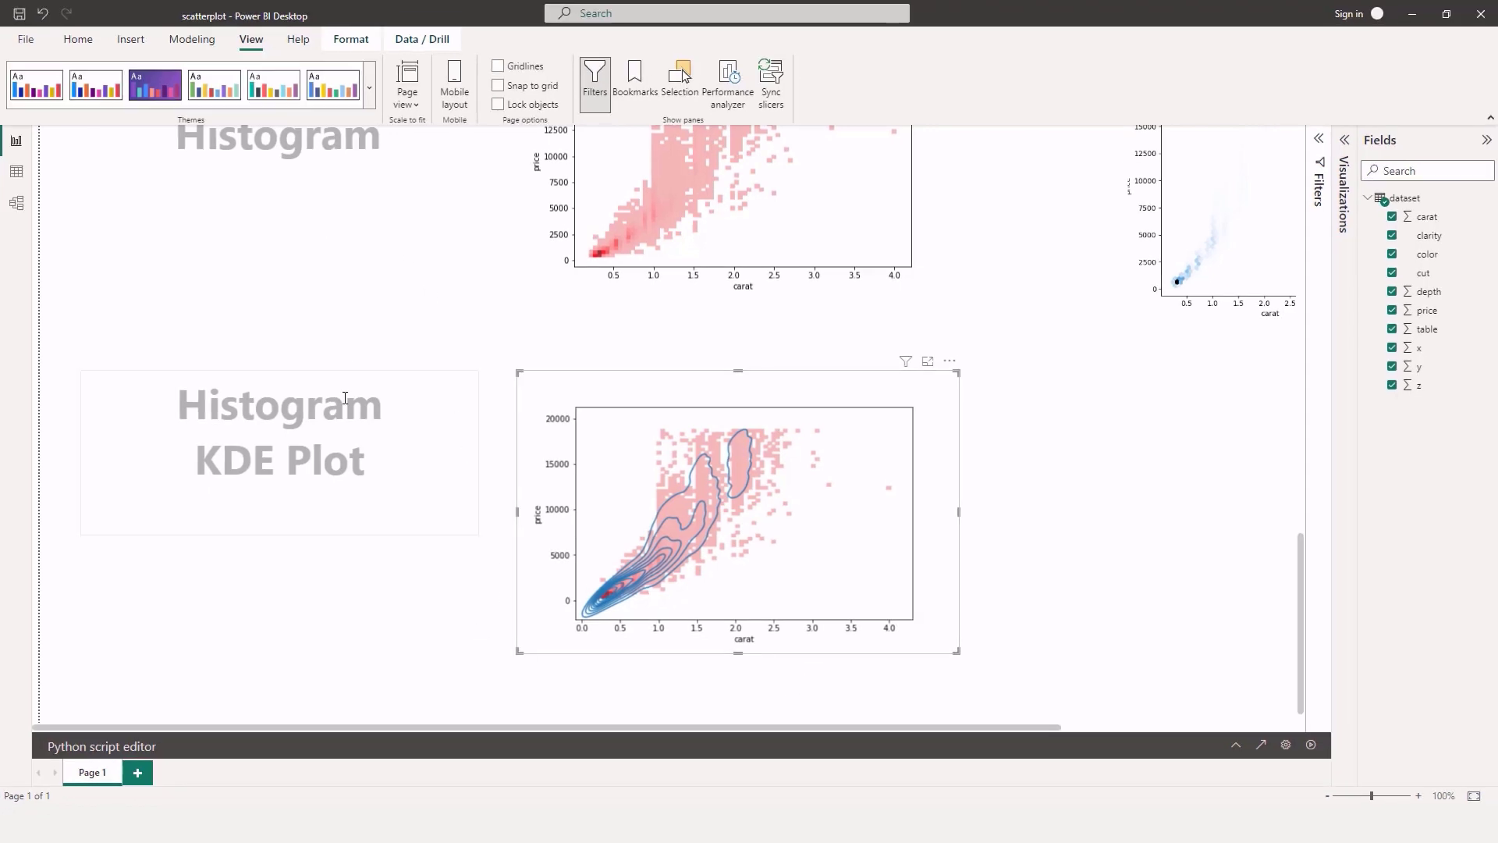
Return to the page top and switch Page view from Fit to width to Fit to page
{"action": "scroll", "coordinate": [368, 471], "scroll_direction": "up", "scroll_amount": 10}
{"action": "scroll", "coordinate": [437, 482], "scroll_direction": "up", "scroll_amount": 6}
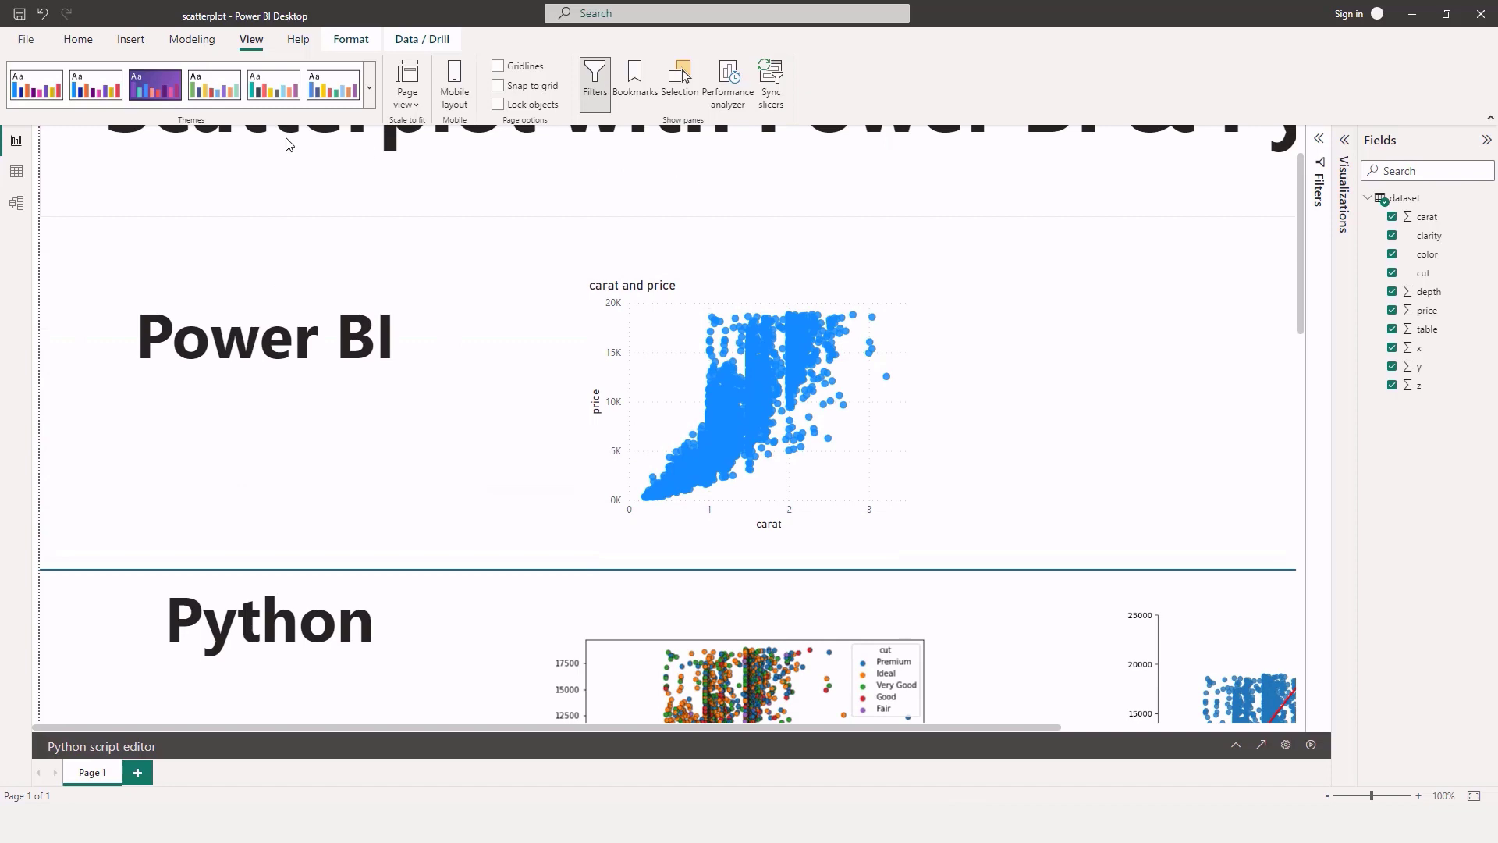
{"action": "scroll", "coordinate": [485, 485], "scroll_direction": "down", "scroll_amount": 7}
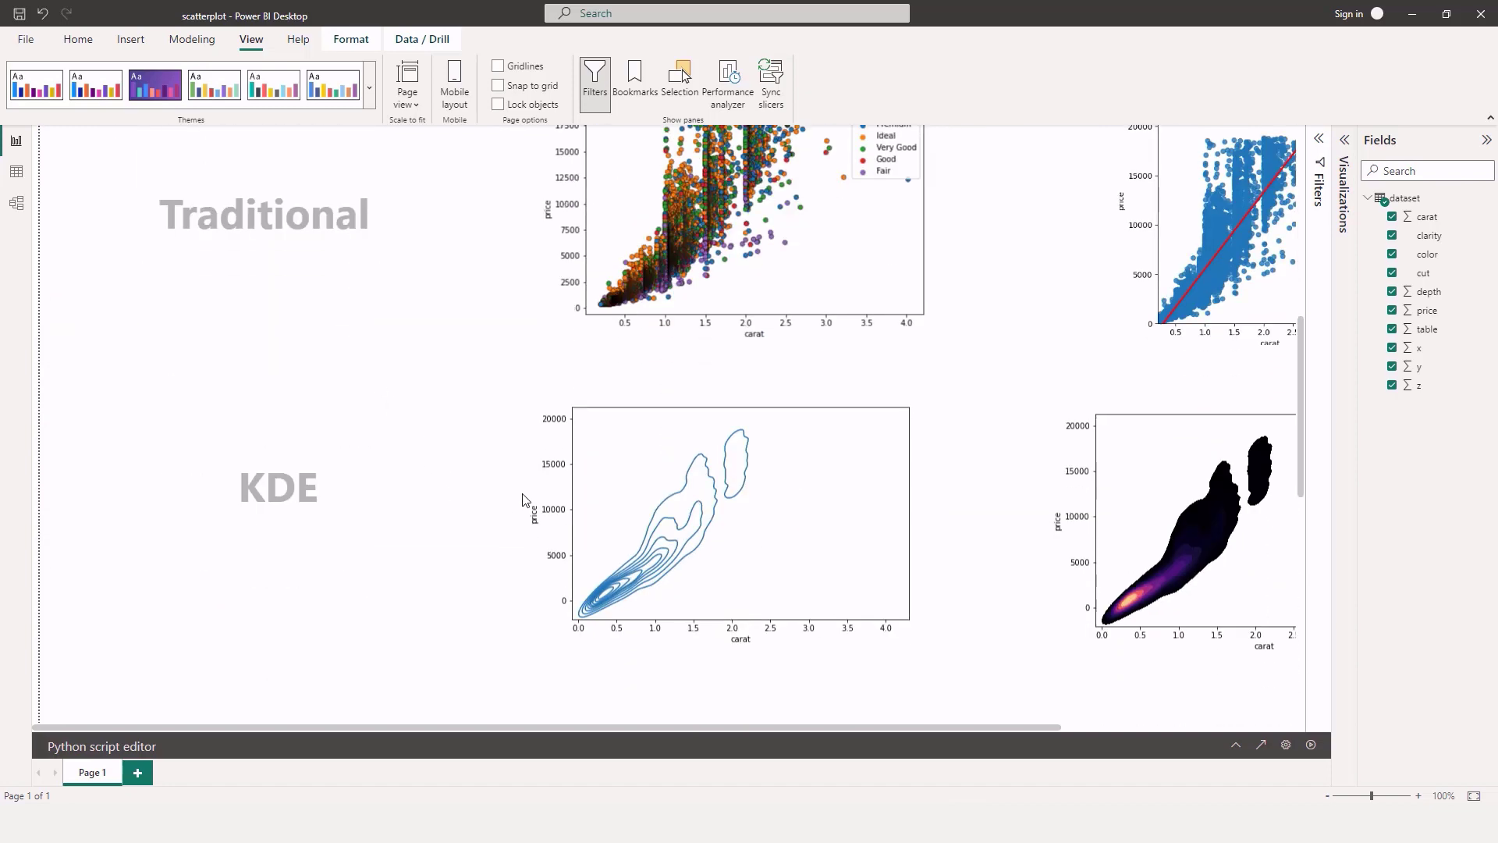
{"action": "scroll", "coordinate": [453, 351], "scroll_direction": "up", "scroll_amount": 5}
{"action": "left_click", "coordinate": [407, 92]}
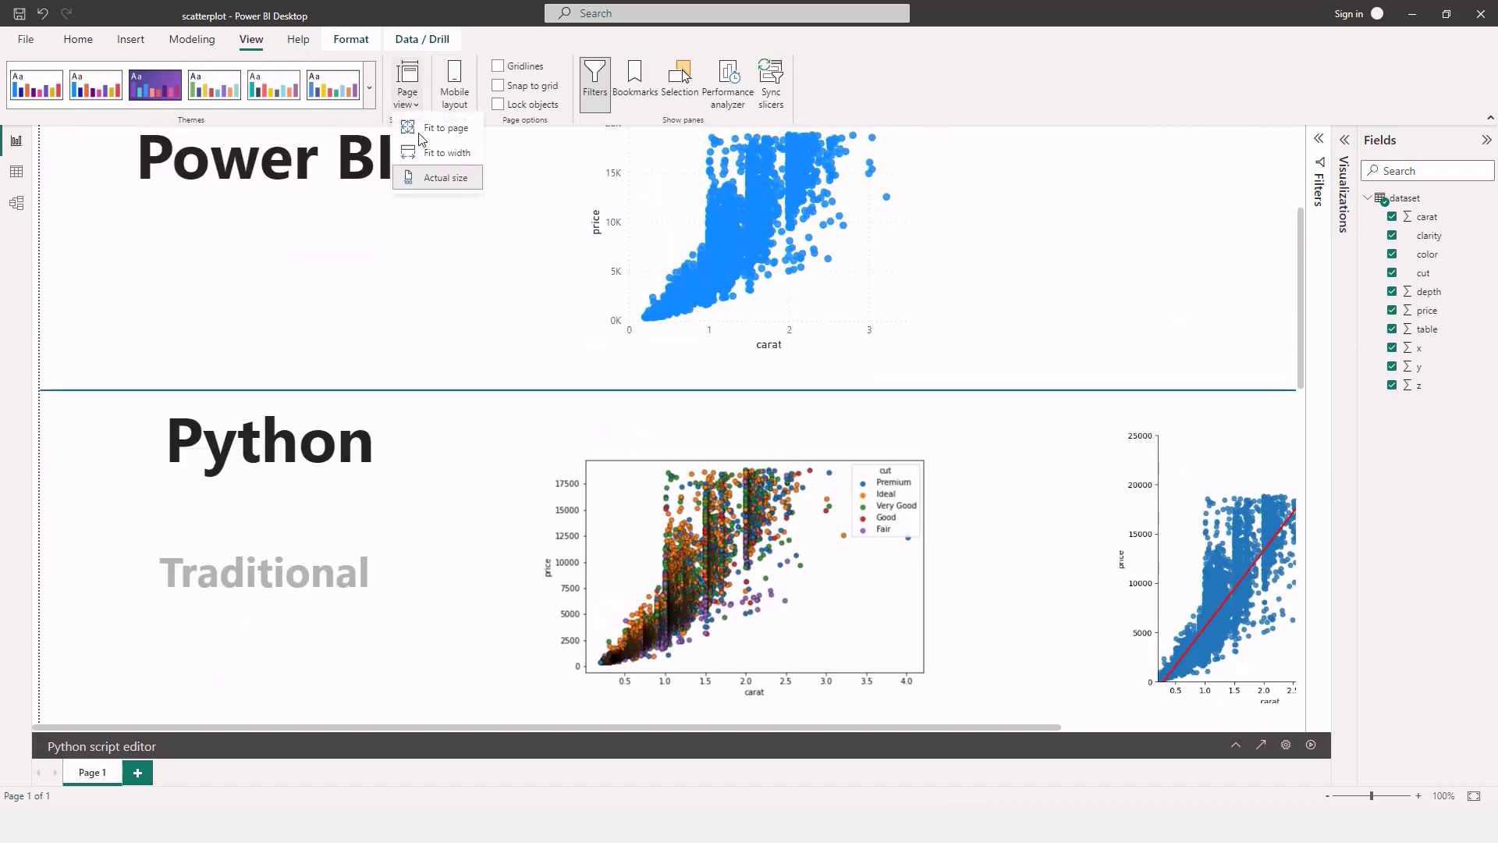
{"action": "left_click", "coordinate": [422, 158]}
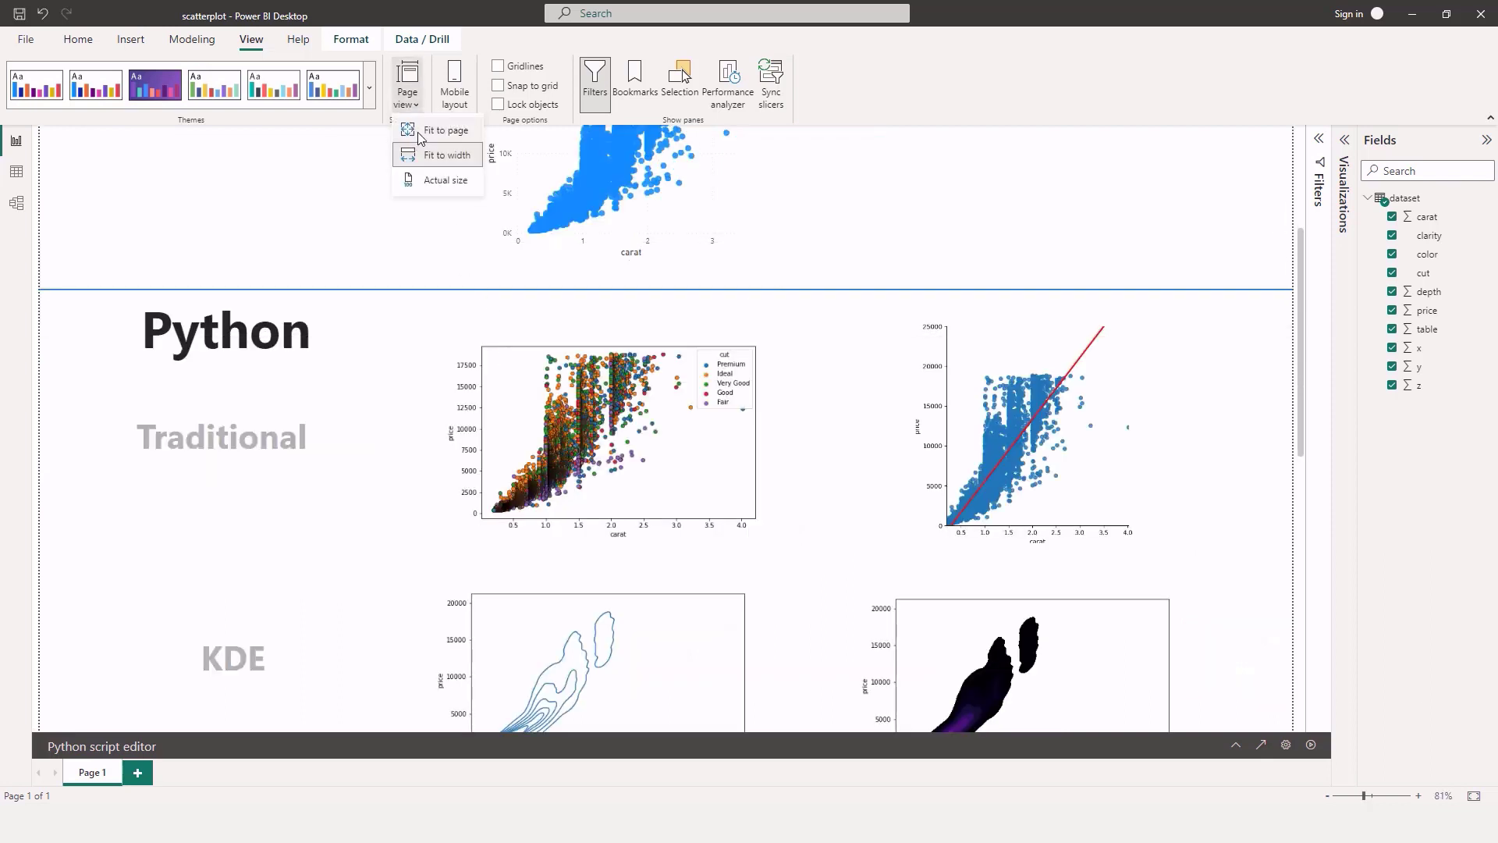
{"action": "left_click", "coordinate": [425, 129]}
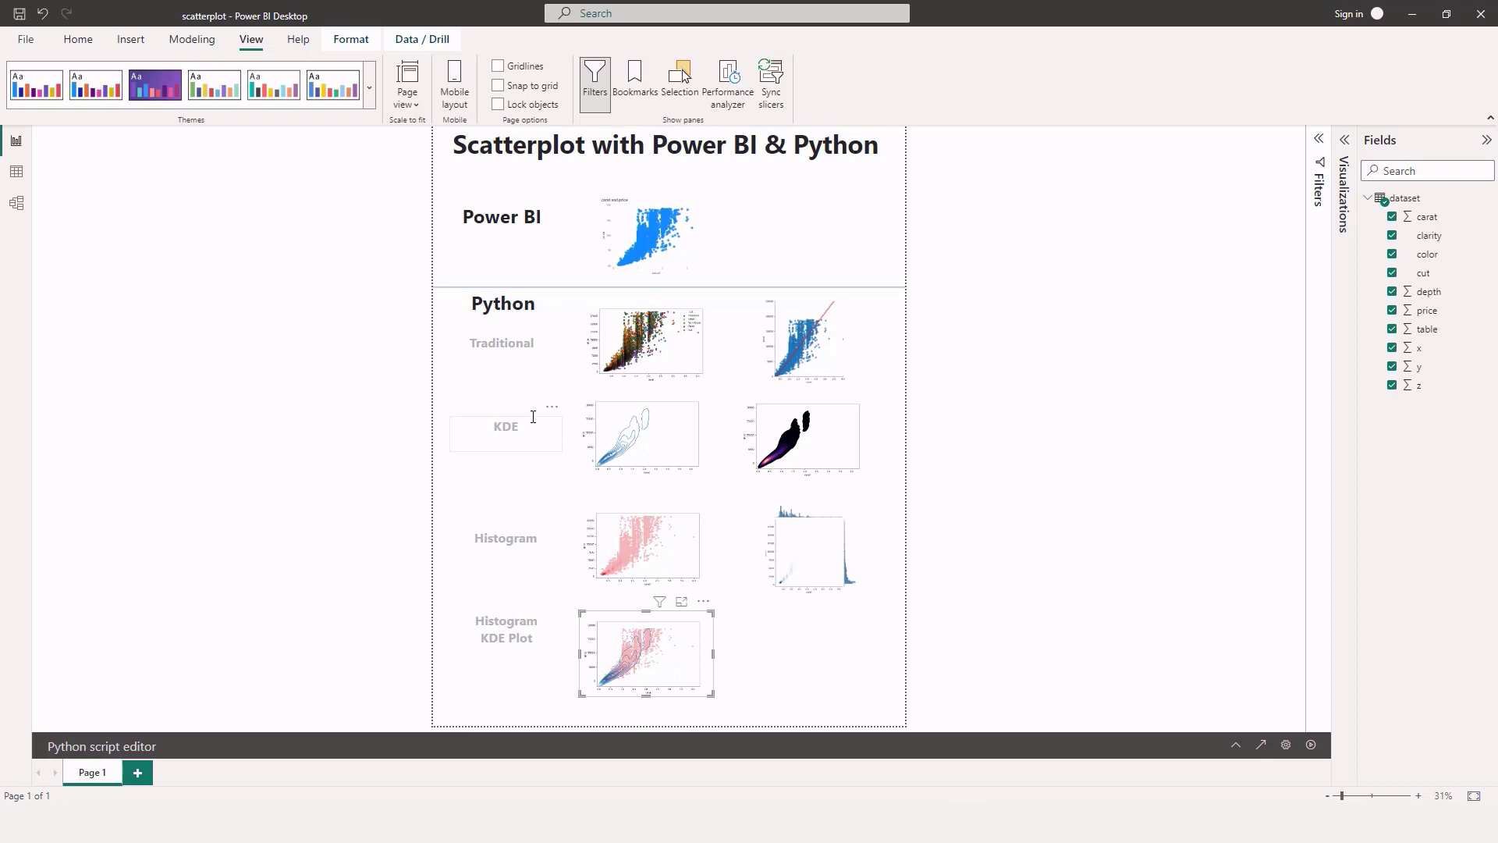
Deselect the Histogram KDE Plot visual so the Python script editor closes
{"action": "left_click", "coordinate": [467, 384]}
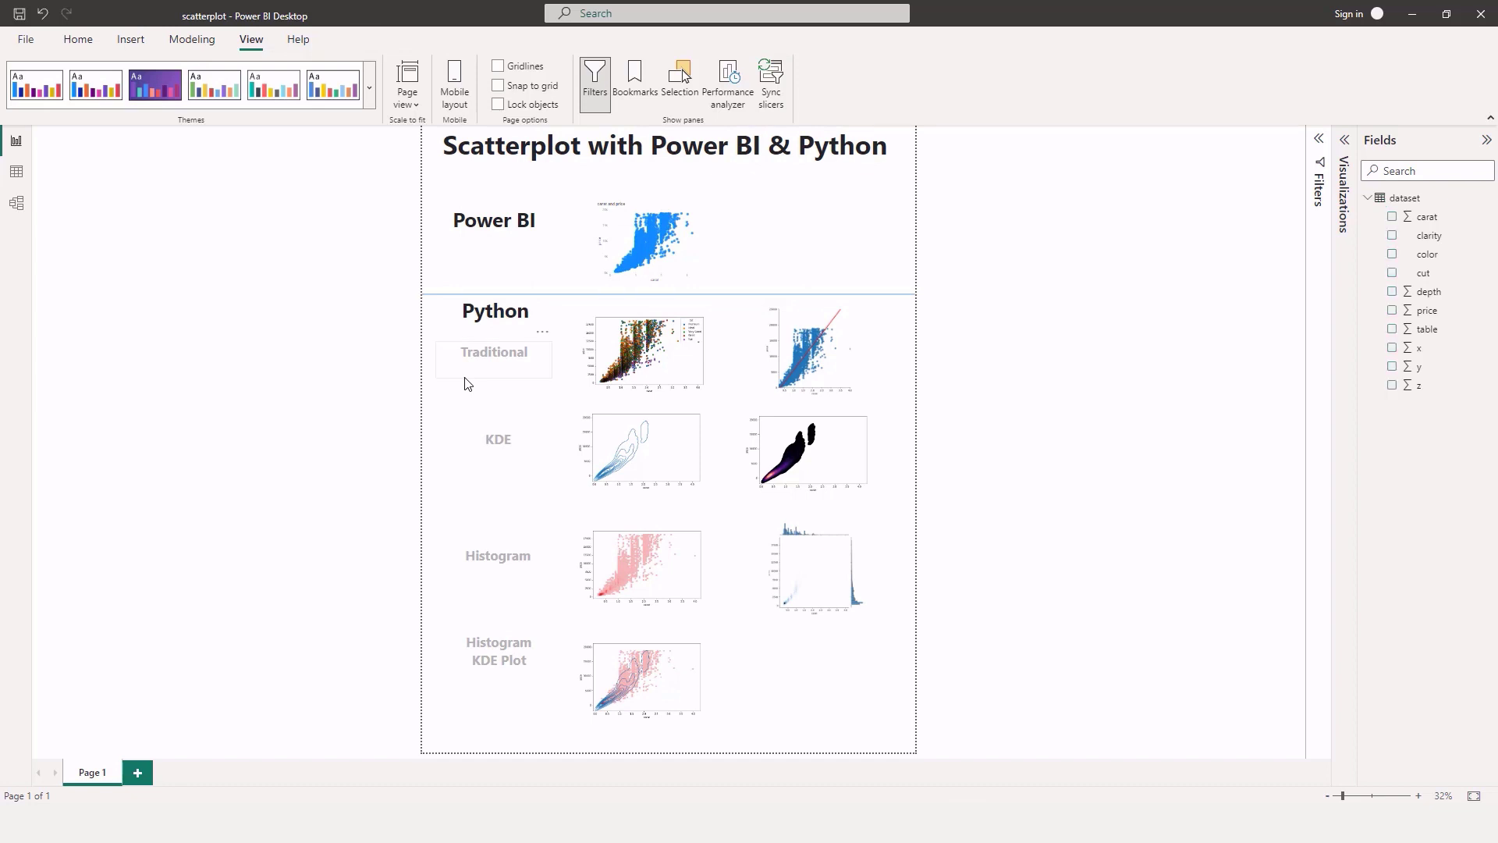